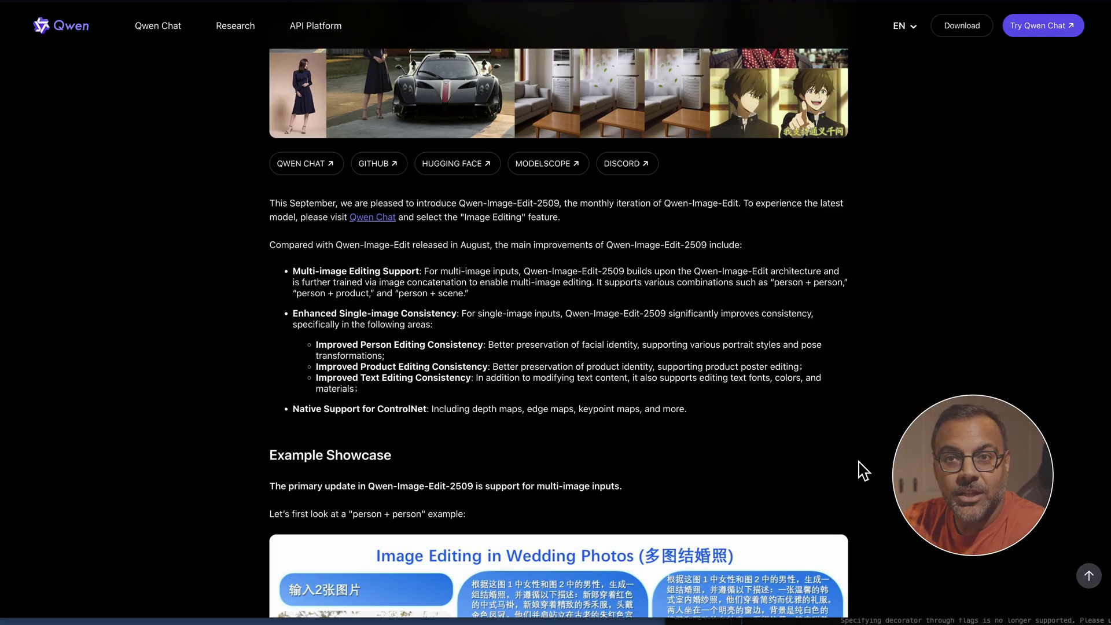
- Scroll the Qwen blog through the wedding, character placement, model showcase and keypoint pose examples
scroll(864, 471, down, 3)
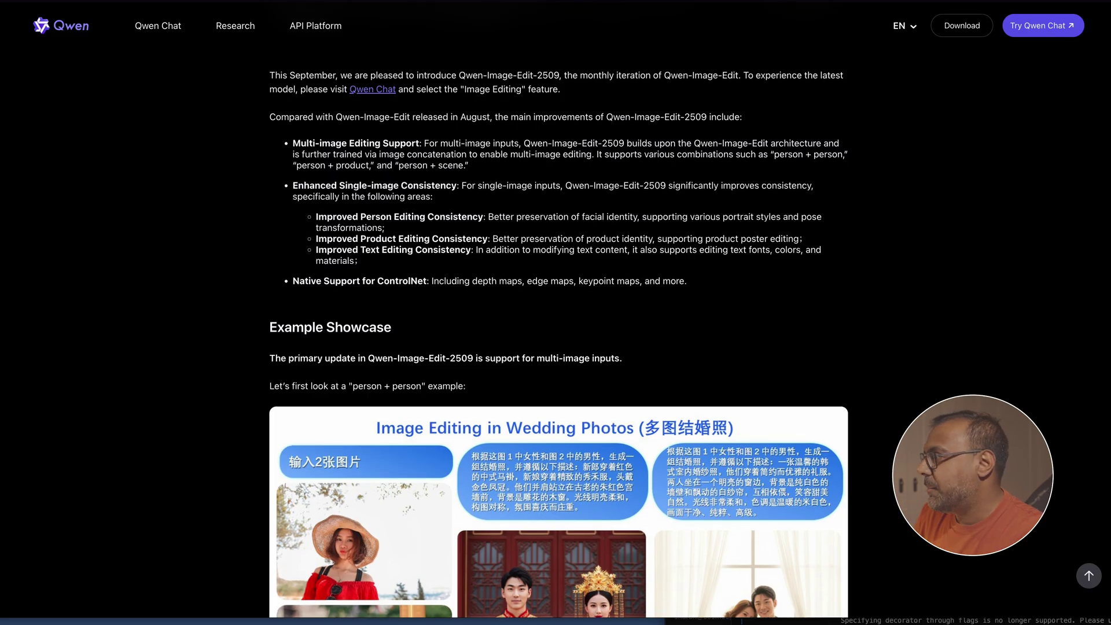
scroll(984, 440, down, 6)
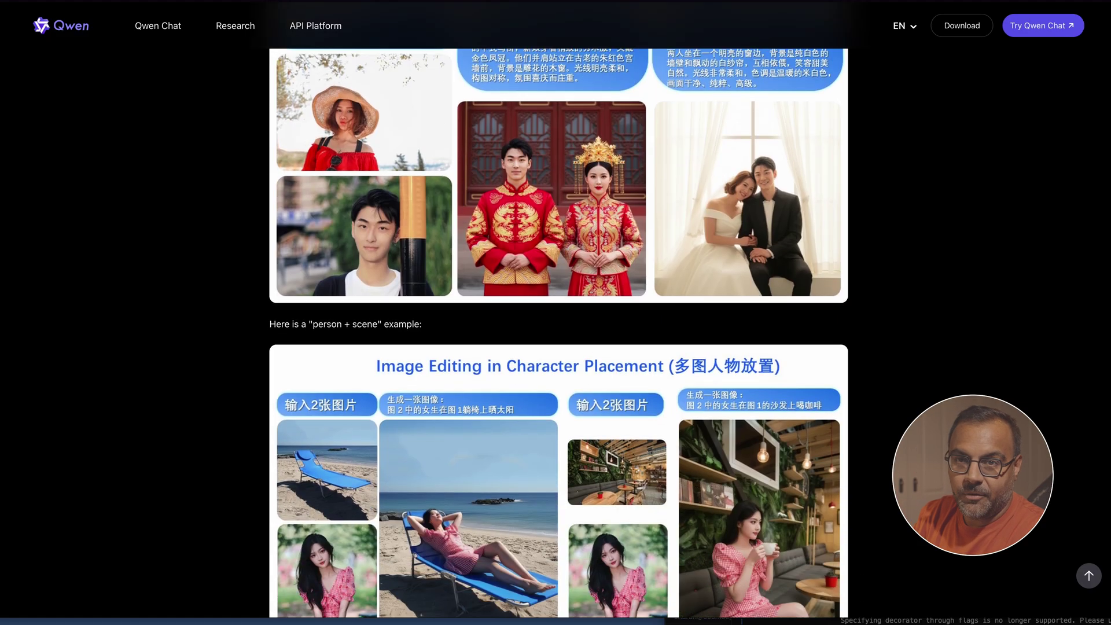
scroll(558, 347, down, 3)
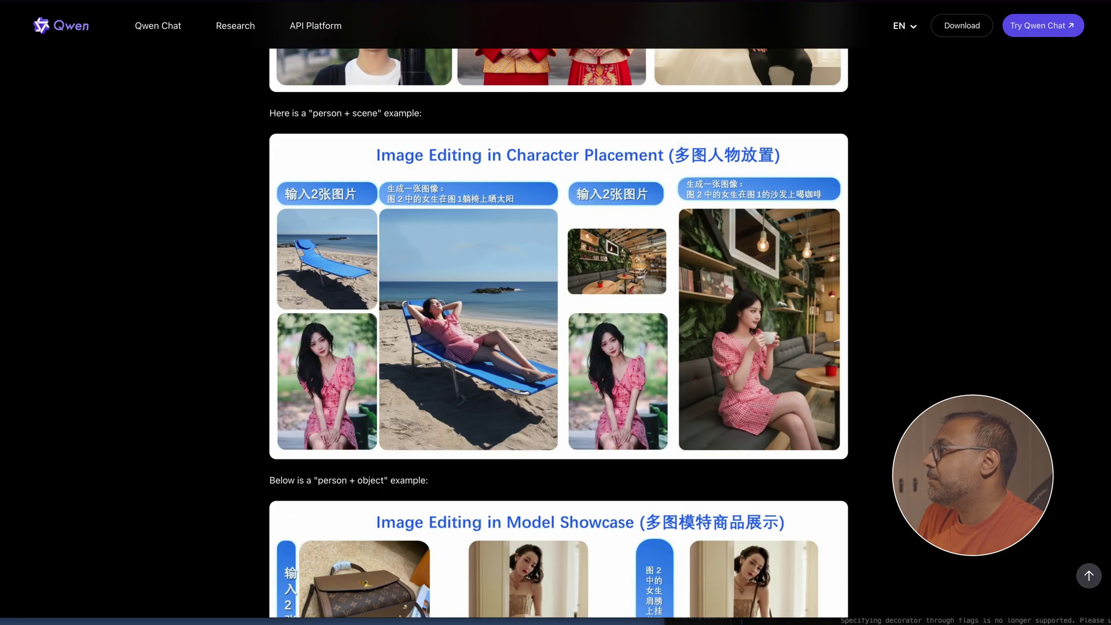
scroll(559, 347, down, 7)
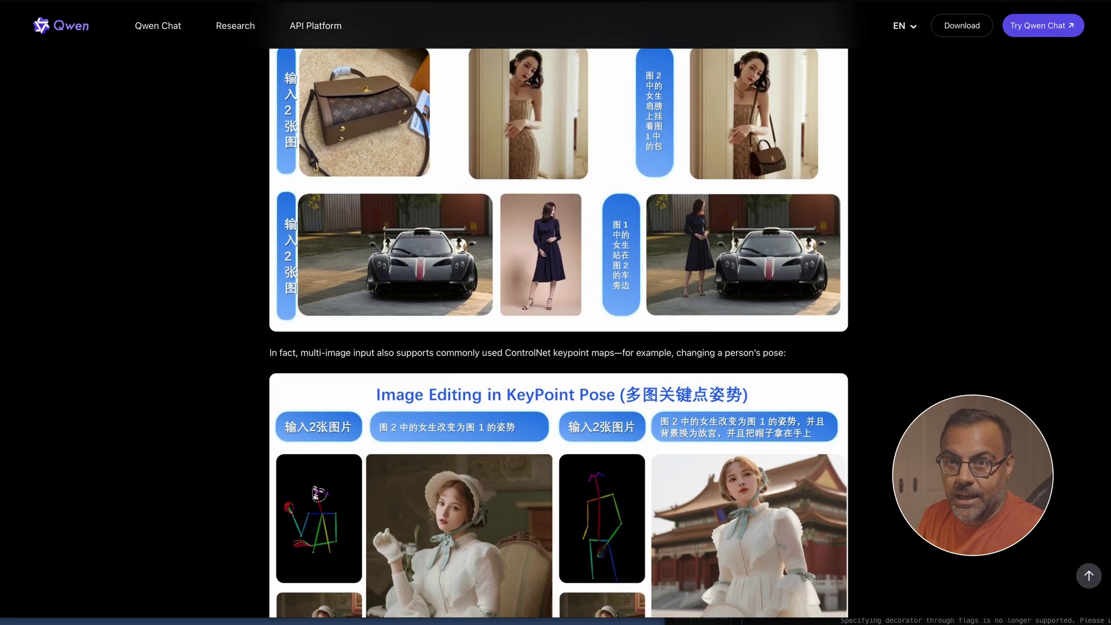
scroll(858, 434, down, 7)
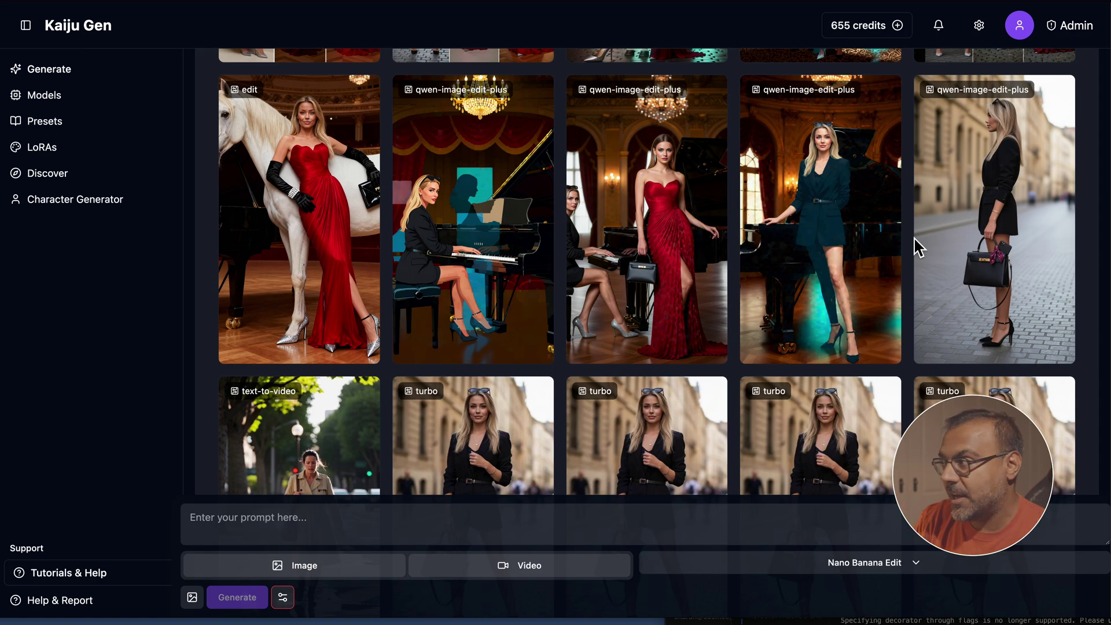
mouse_move(894, 184)
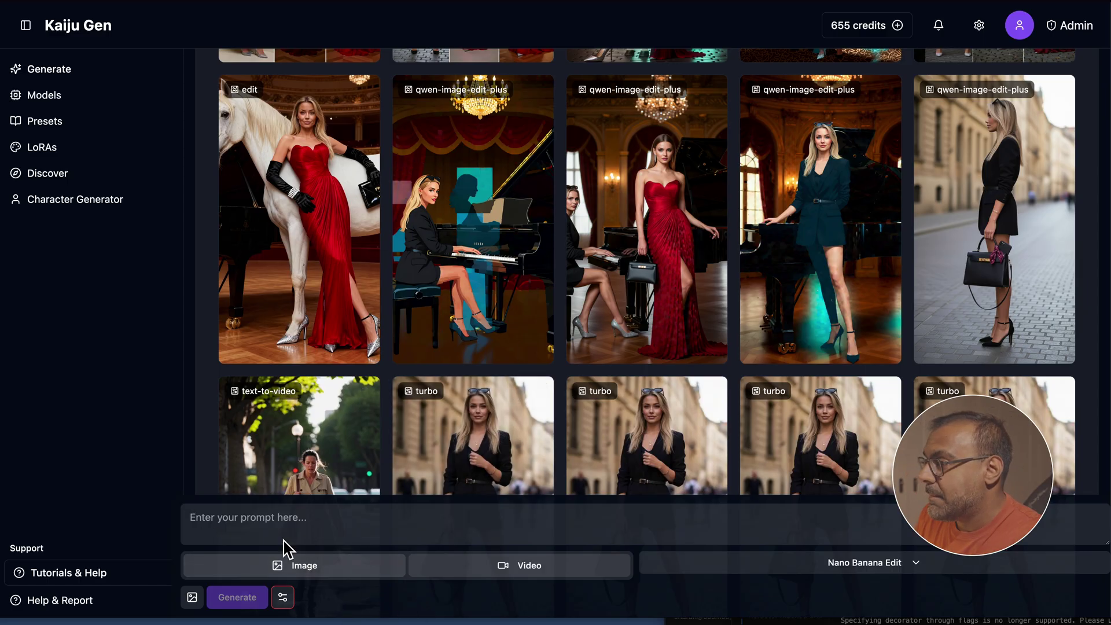
- Switch the generator's model to Qwen Image Edit Plus
click(846, 570)
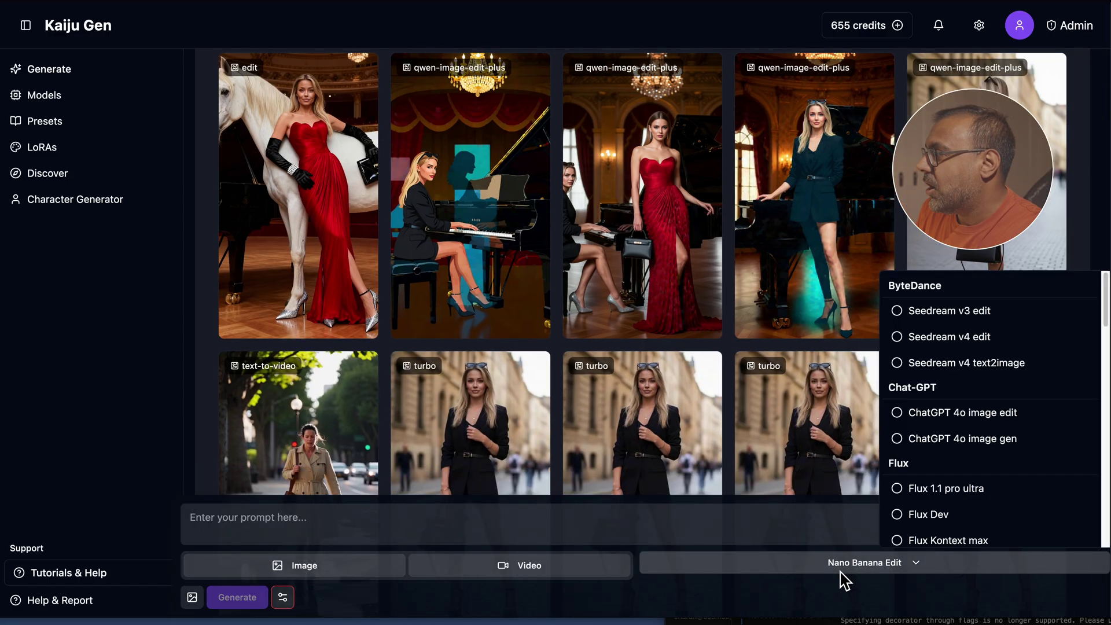
scroll(1036, 422, down, 10)
scroll(1005, 425, down, 8)
scroll(1000, 449, up, 4)
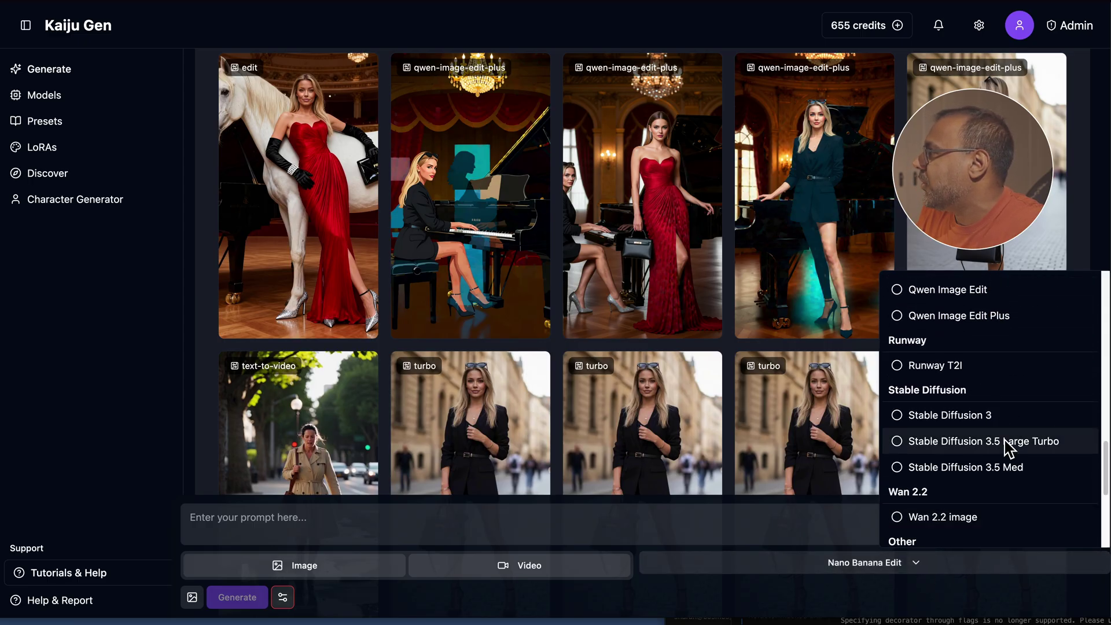
scroll(1010, 450, up, 3)
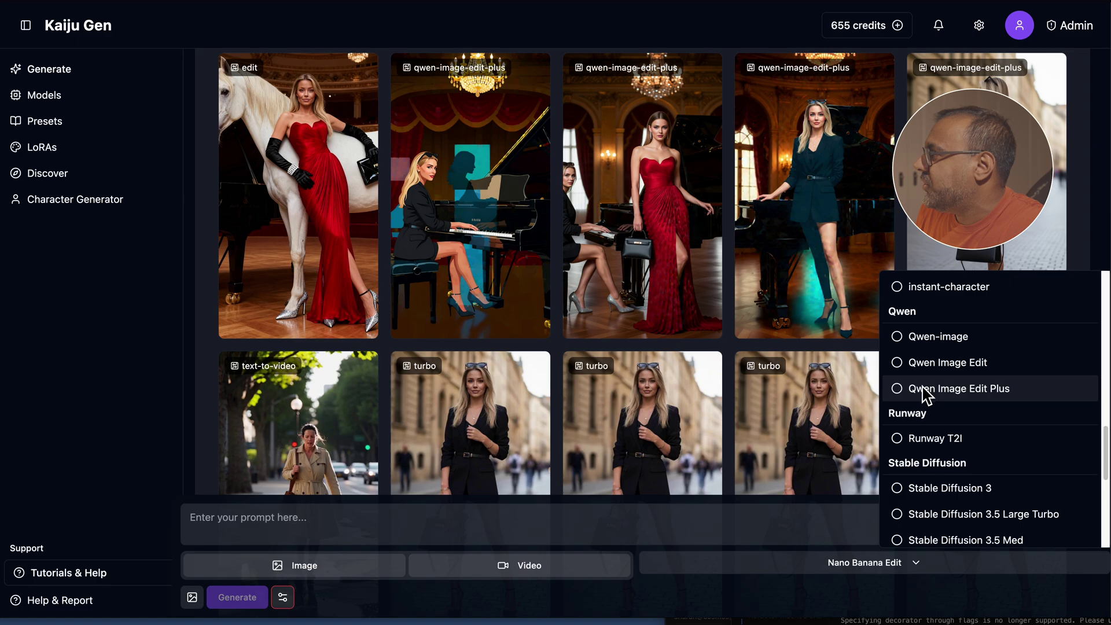
click(1010, 398)
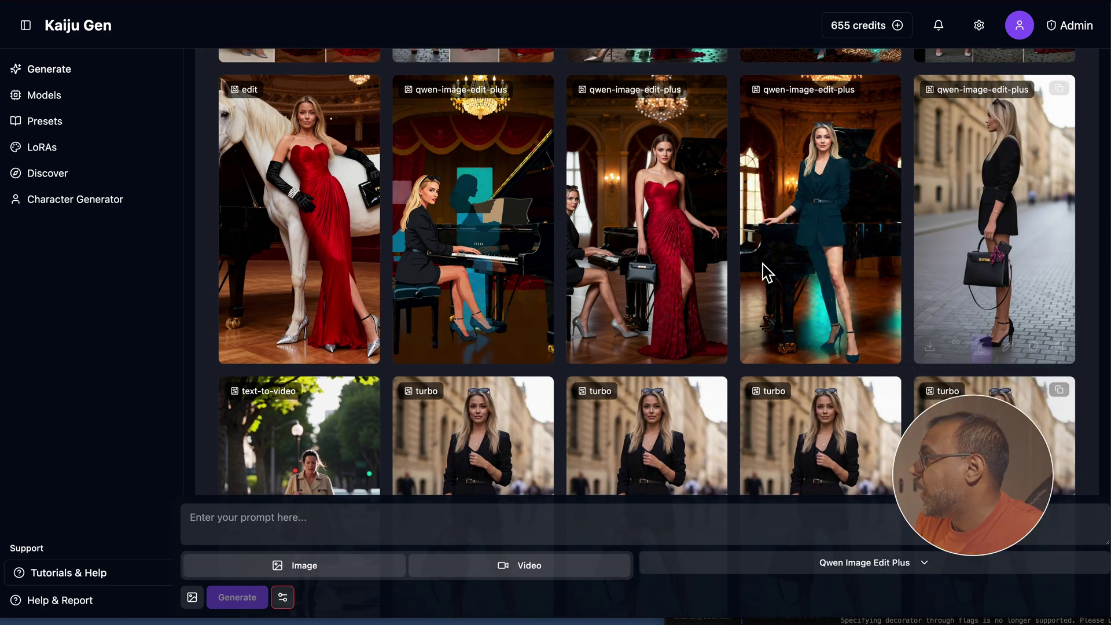
- Check the loaded reference image, then view the combined woman, horse and piano image on X
click(193, 598)
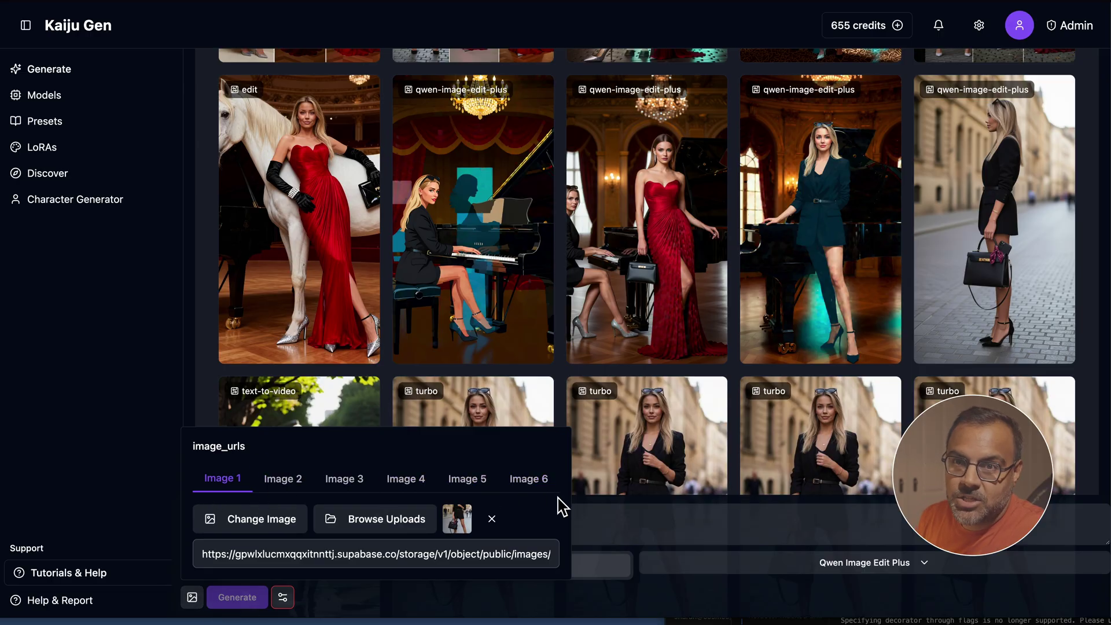
click(293, 605)
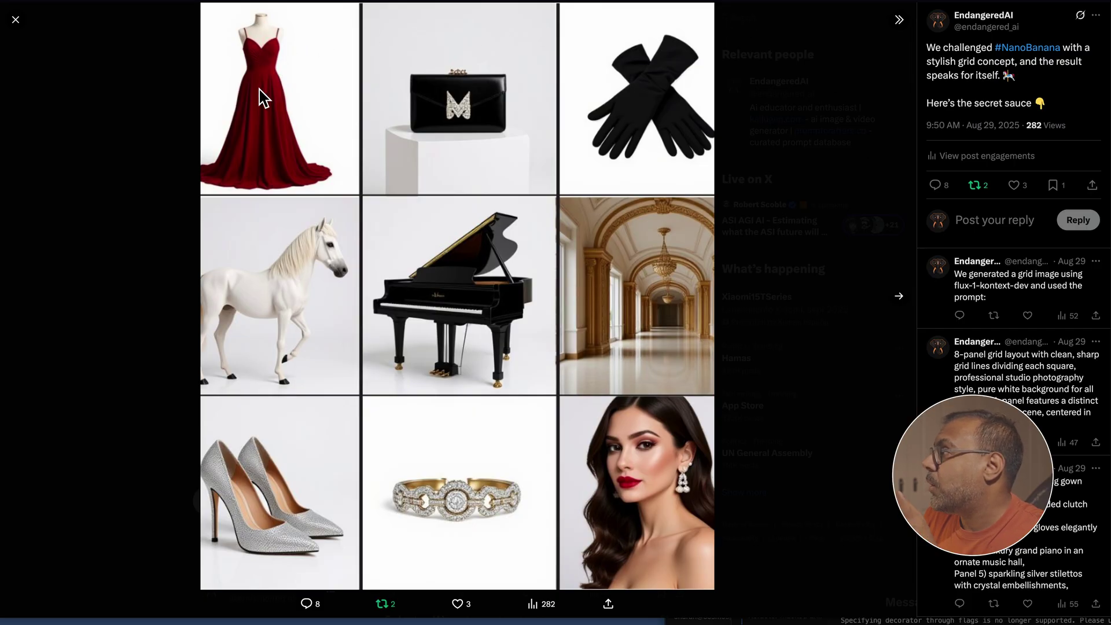
click(899, 297)
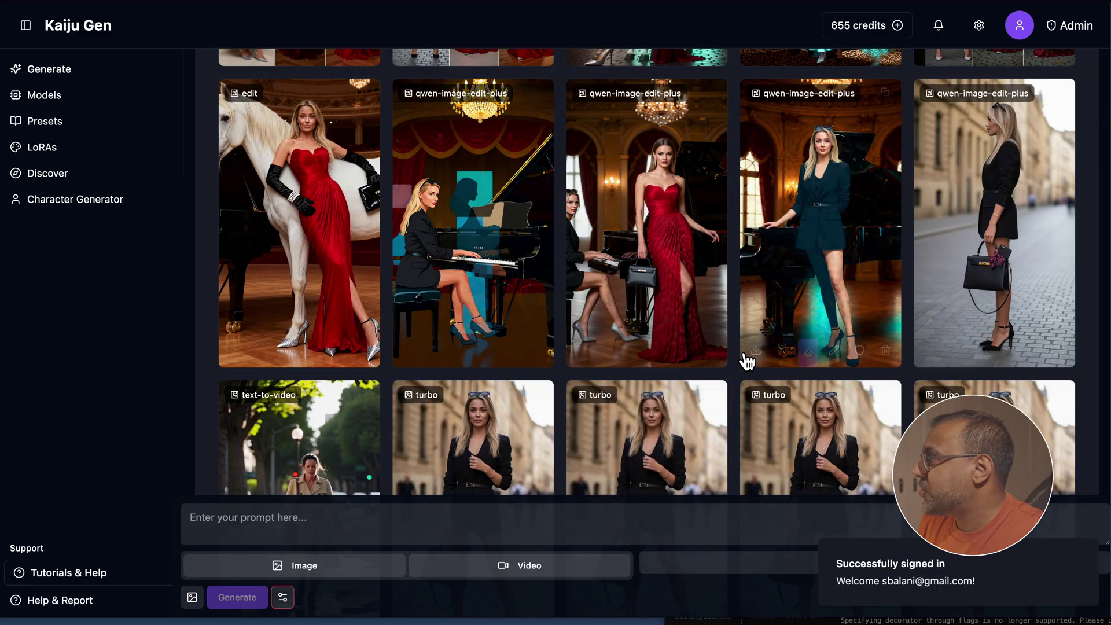
- View the teal-suit piano result and the seated pianist result full-size
mouse_move(746, 354)
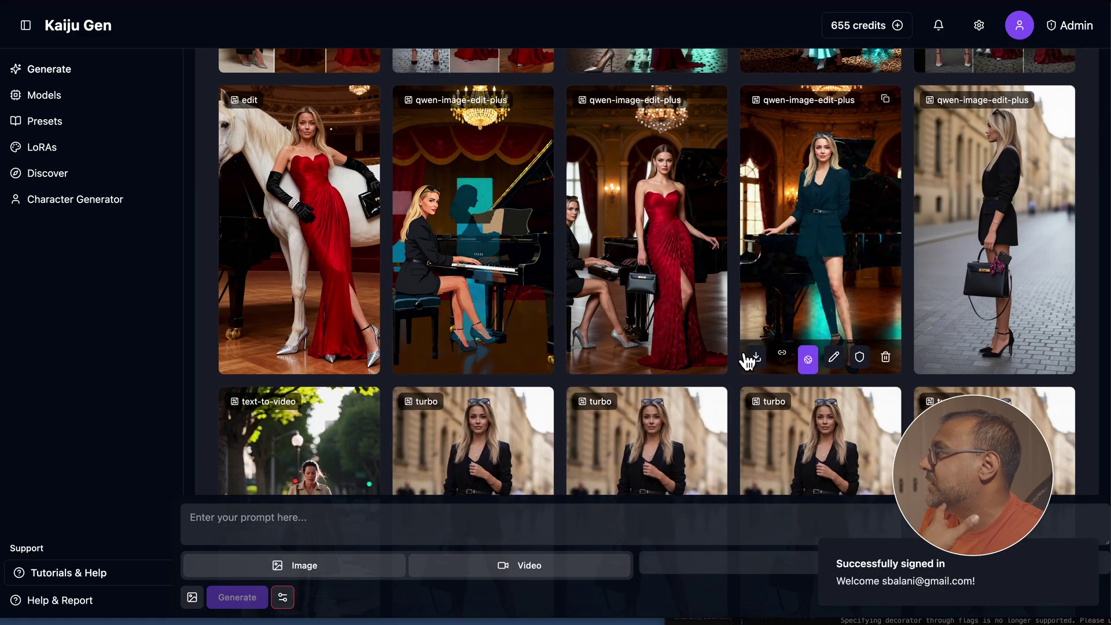
click(839, 194)
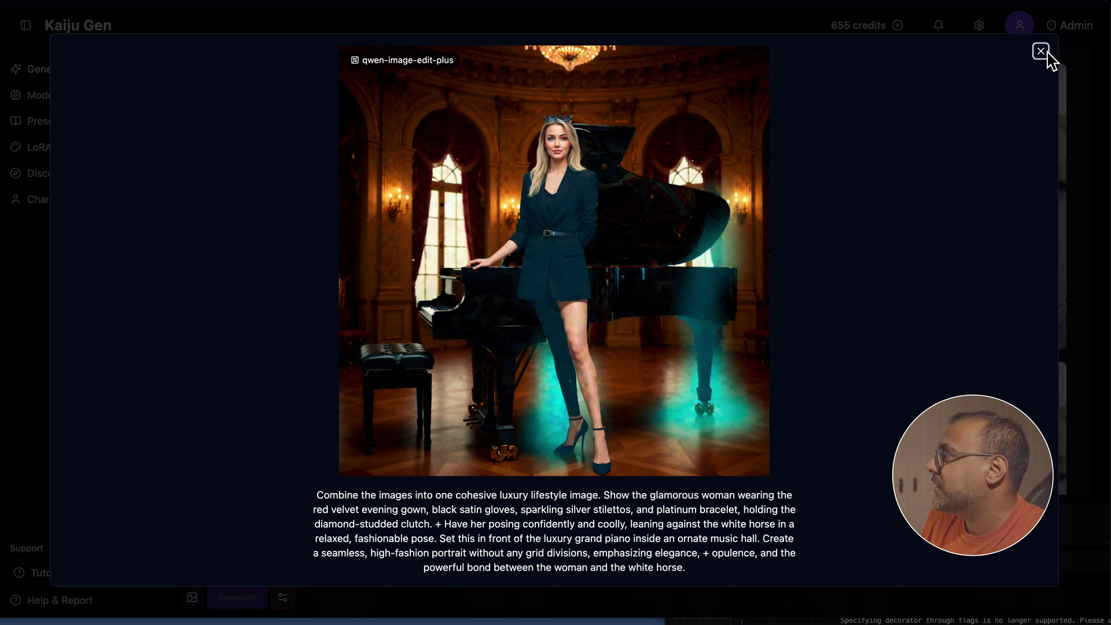
key(Right)
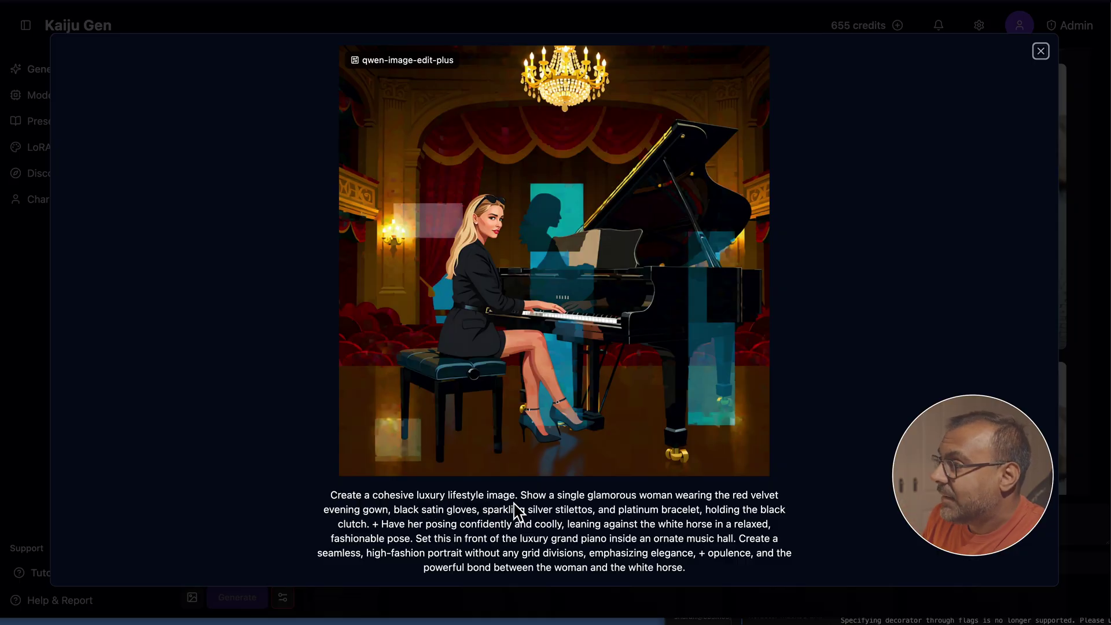
click(1045, 55)
- View the red-gown horse edit, then open the three-panel horse result
click(292, 356)
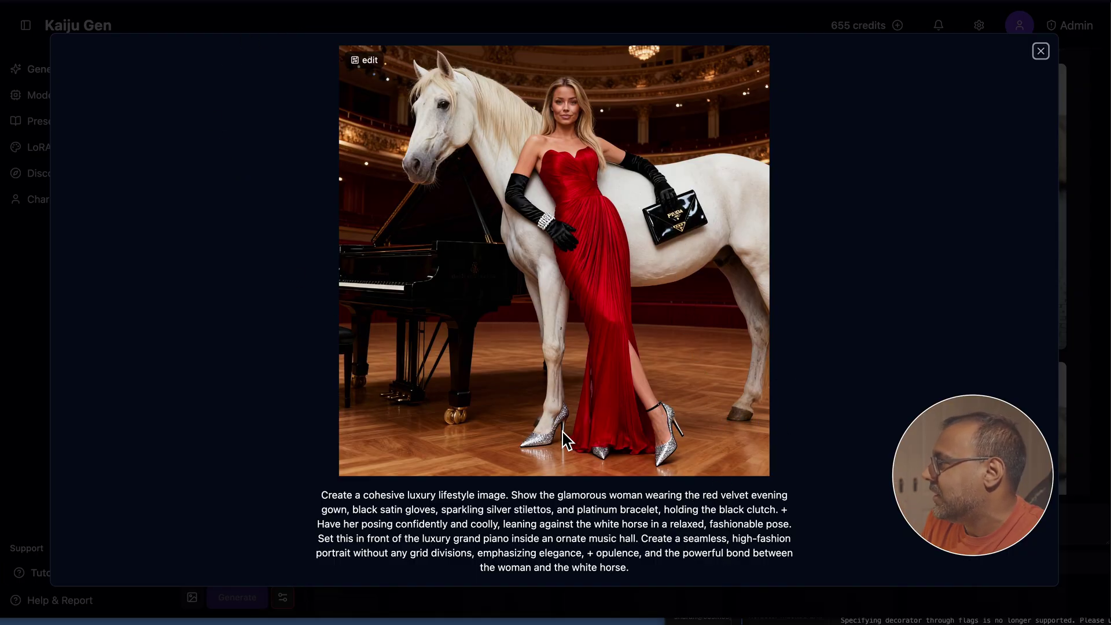
click(1041, 51)
click(1010, 220)
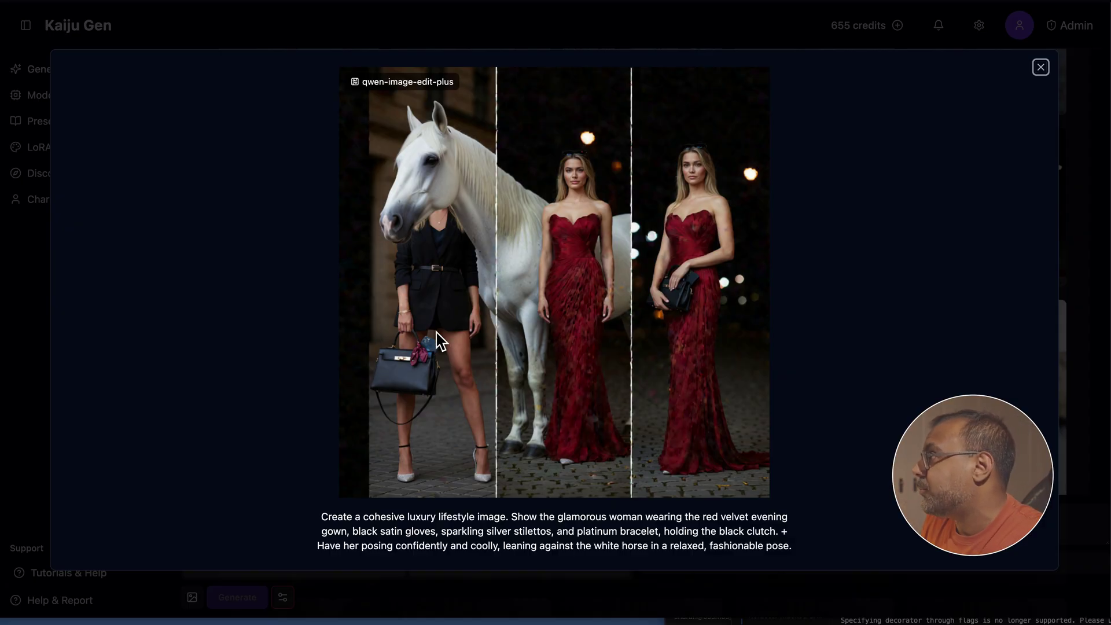
- Compare the teal horse and red-gown horse results, then view the three-panel red-gown image
click(1066, 93)
click(807, 238)
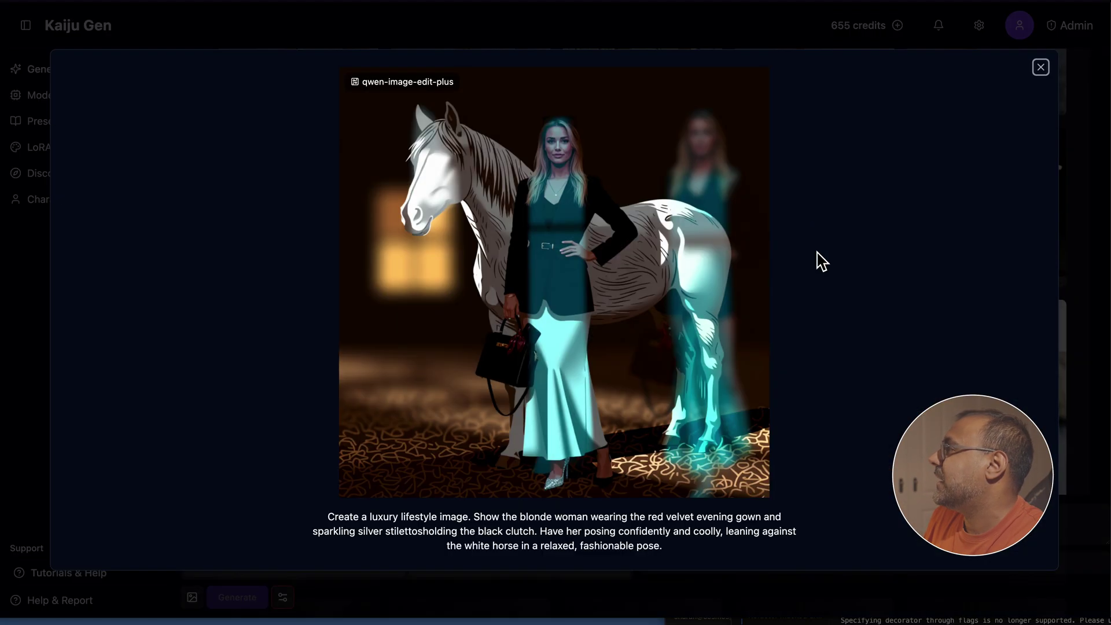
key(Left)
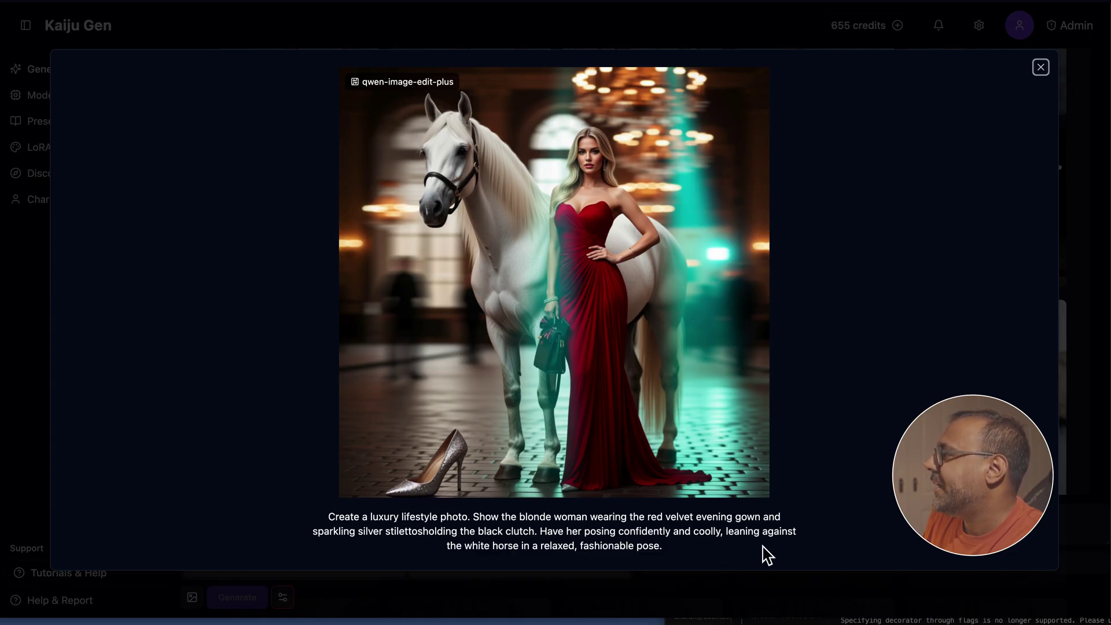
click(1037, 77)
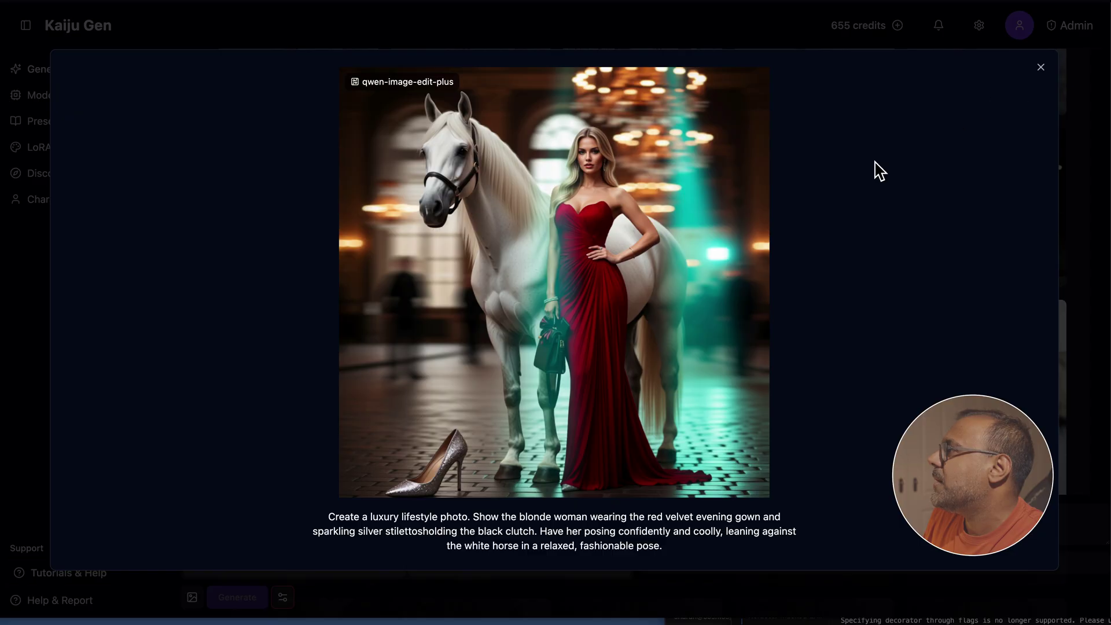
click(474, 356)
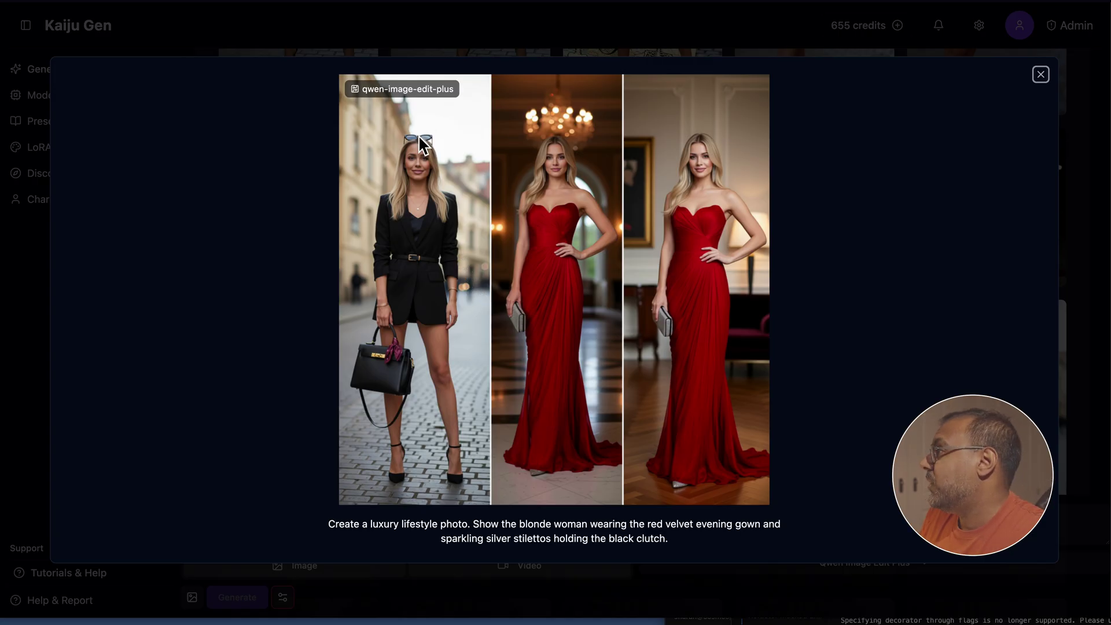
click(1041, 75)
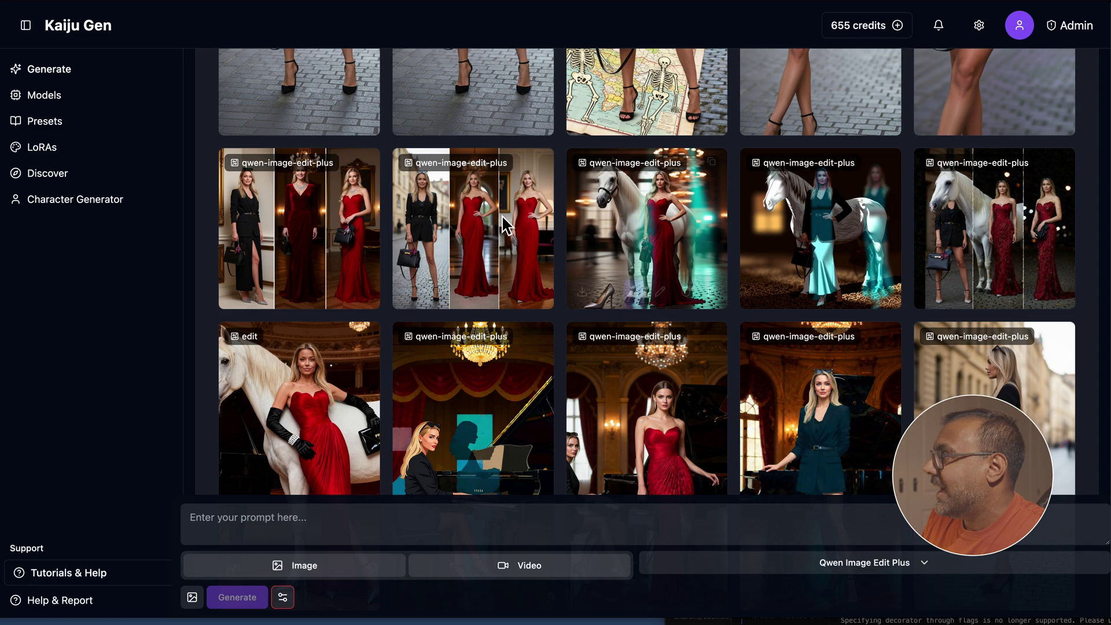
- Open the first three-panel result full-size, then close the luxury lifestyle photo
click(298, 213)
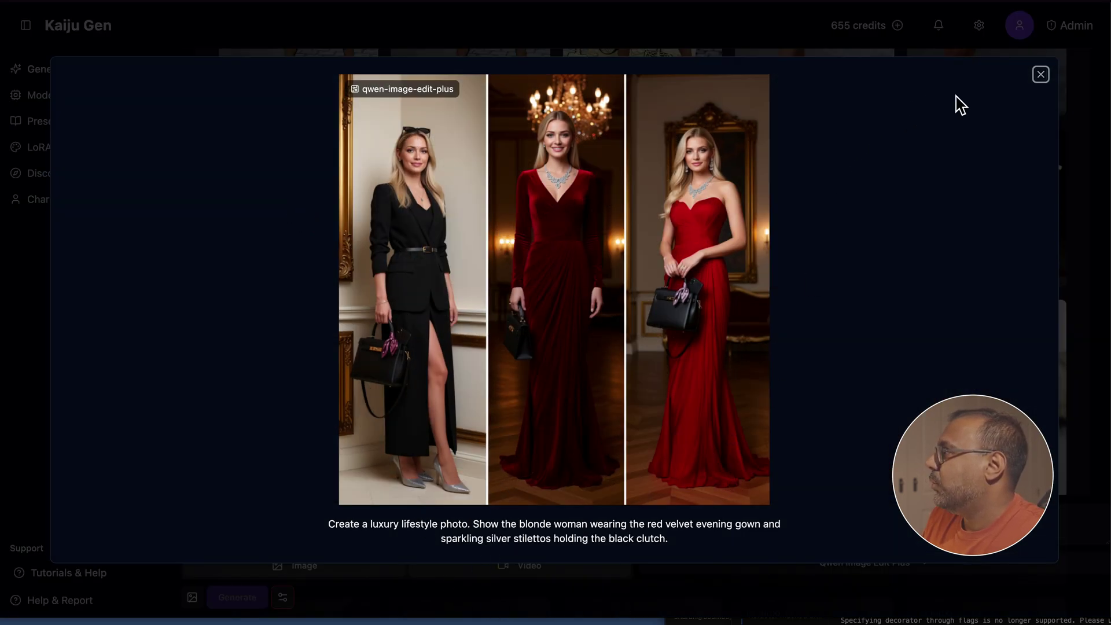
click(1029, 93)
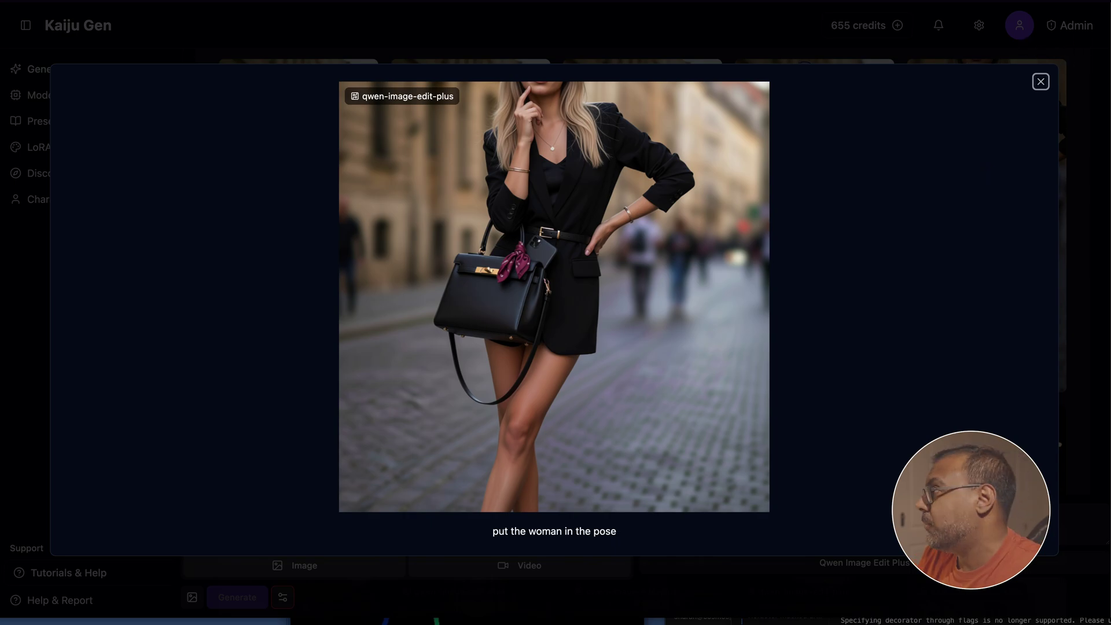
- Open the full woman-in-pose result, preview the openpose skeleton, and view the skeleton map result
click(1040, 81)
click(792, 272)
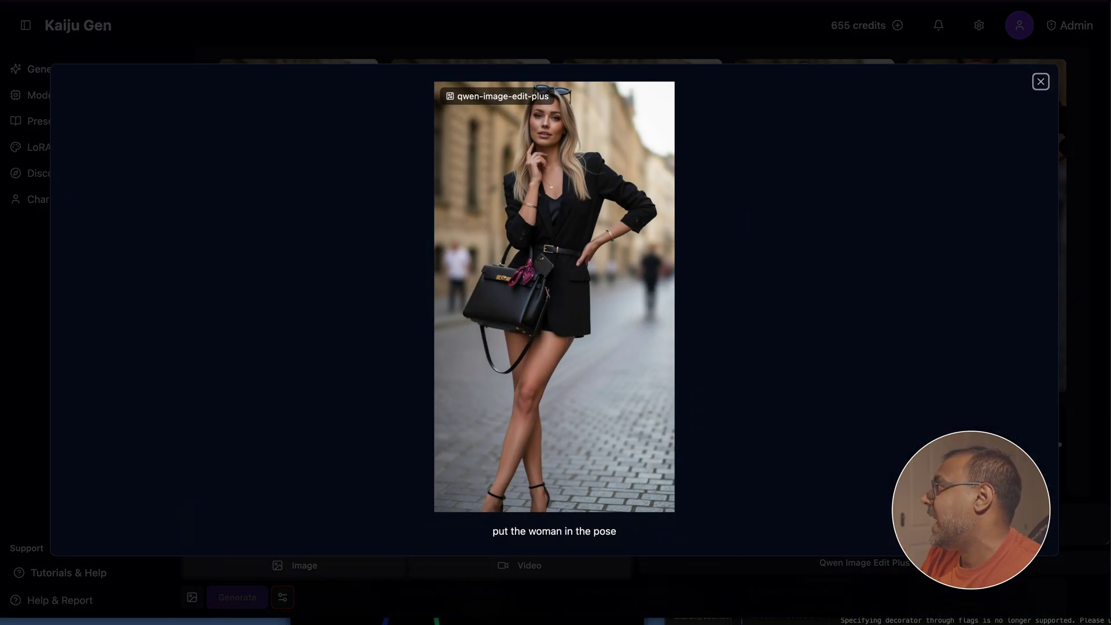
key(super+Tab)
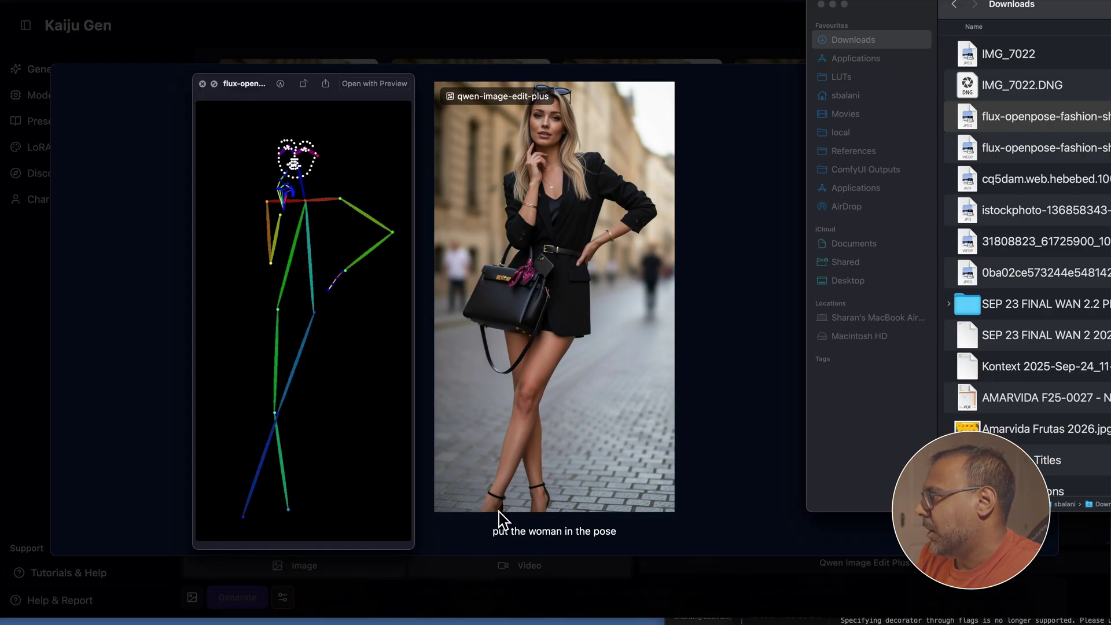
click(561, 78)
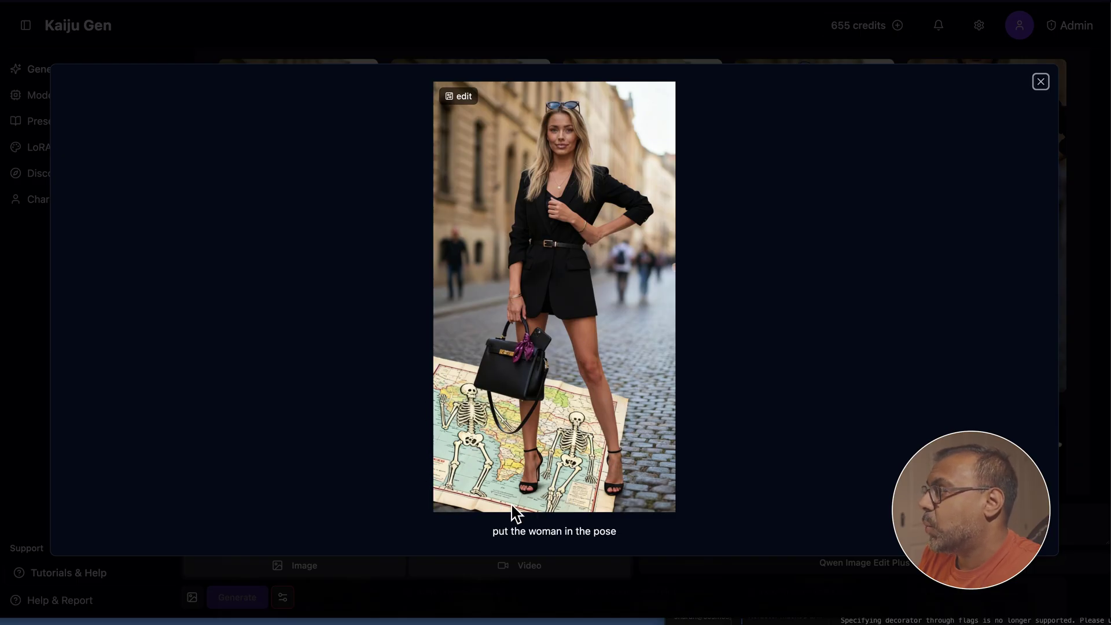
- Look through the remaining edit pose results, ending on the first one
click(1041, 82)
click(477, 213)
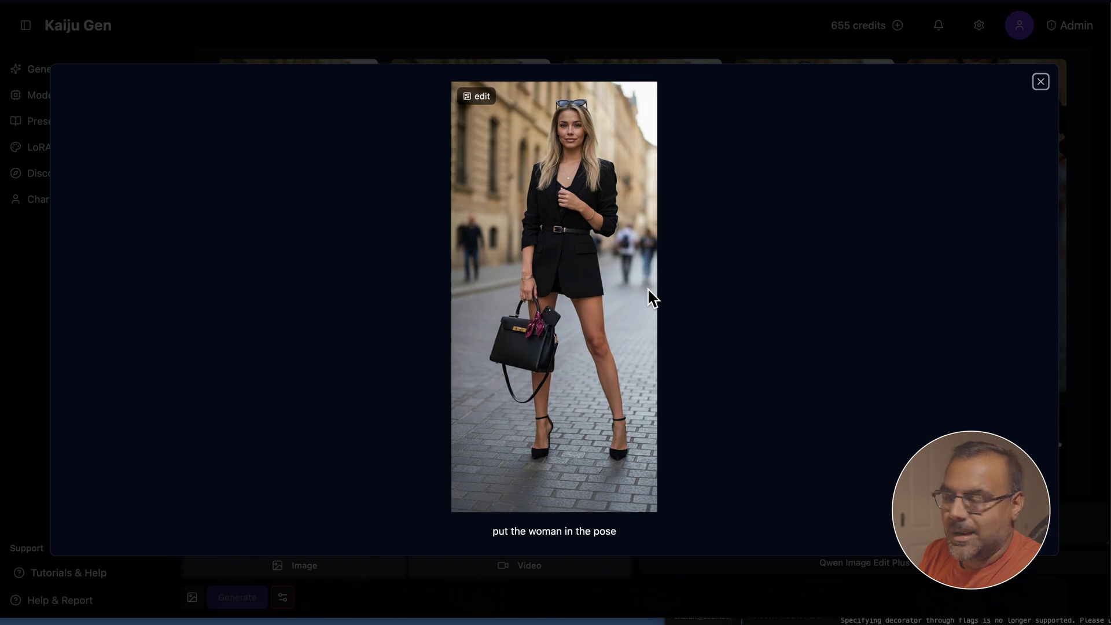
click(1040, 82)
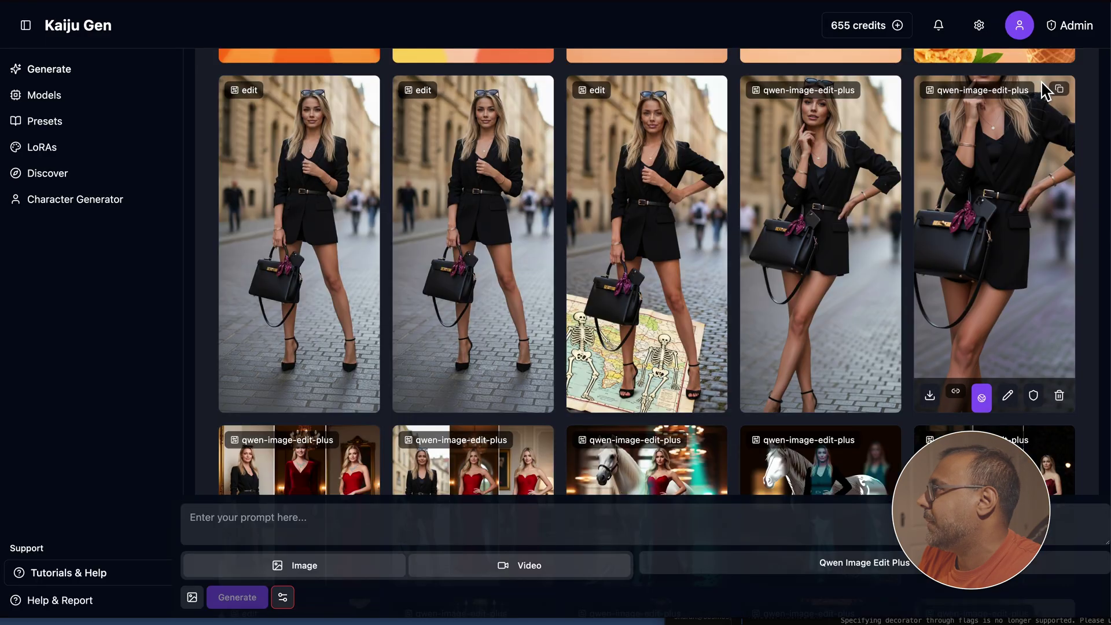
click(282, 214)
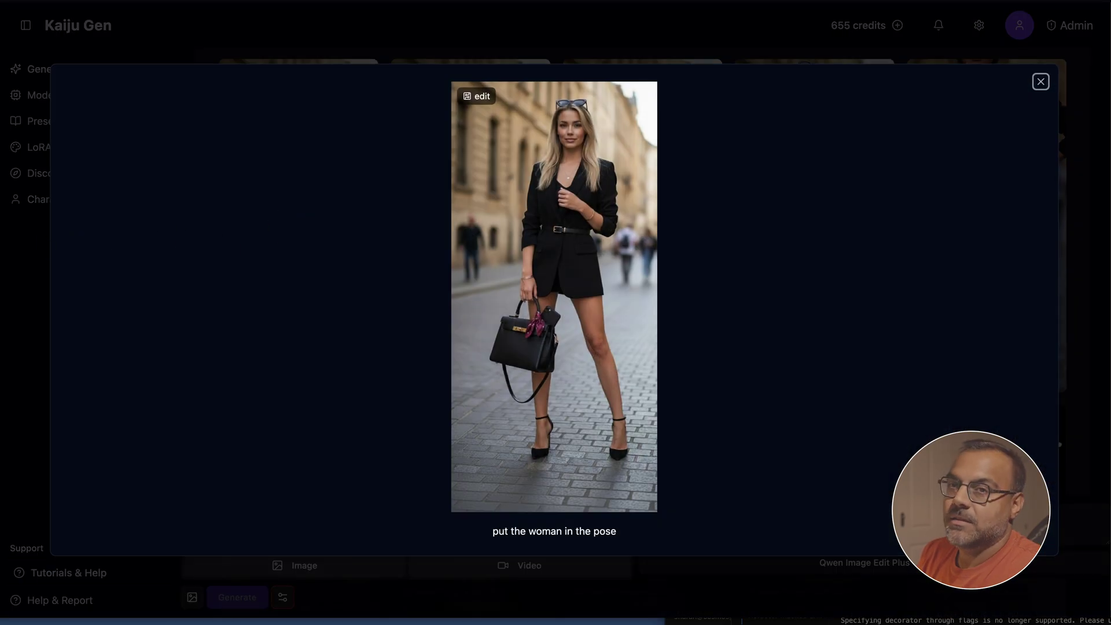
click(1042, 82)
- Scroll the gallery up toward the mango ads
scroll(793, 262, up, 1)
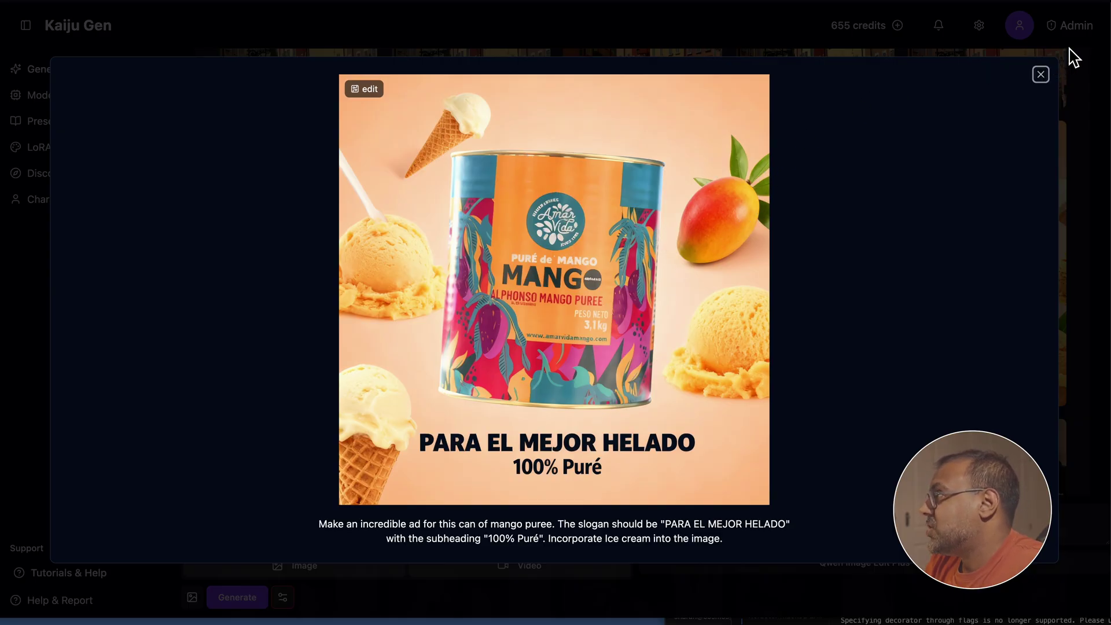
- Compare the beach mango ice cream ad with the 'PARA EL MEJOR HELADO' sunburst ad
click(1040, 75)
click(693, 203)
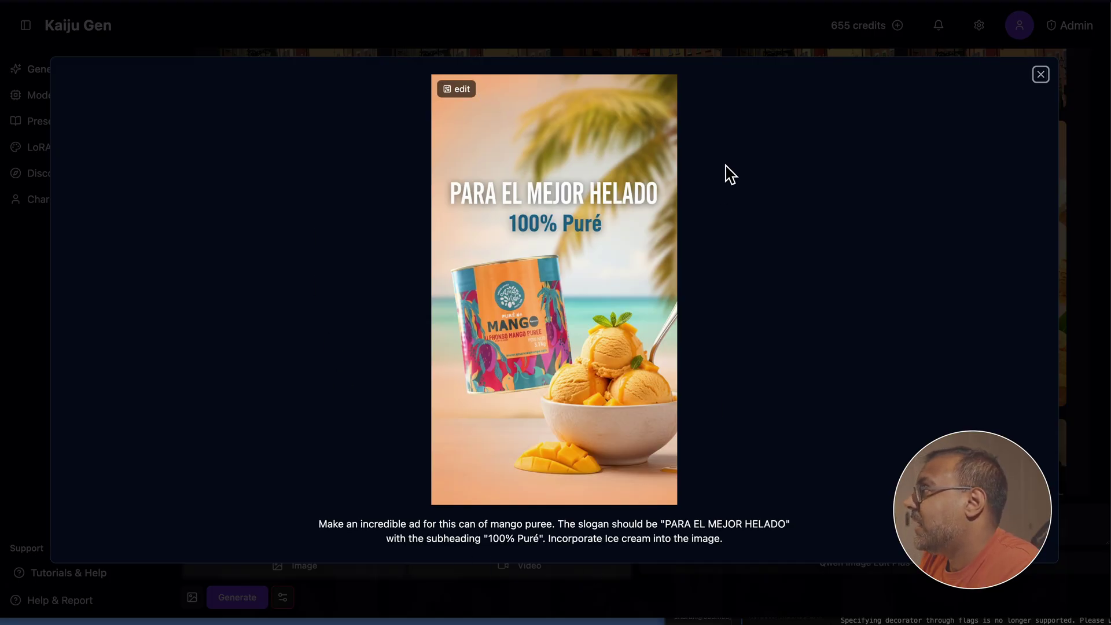
click(1040, 75)
click(350, 359)
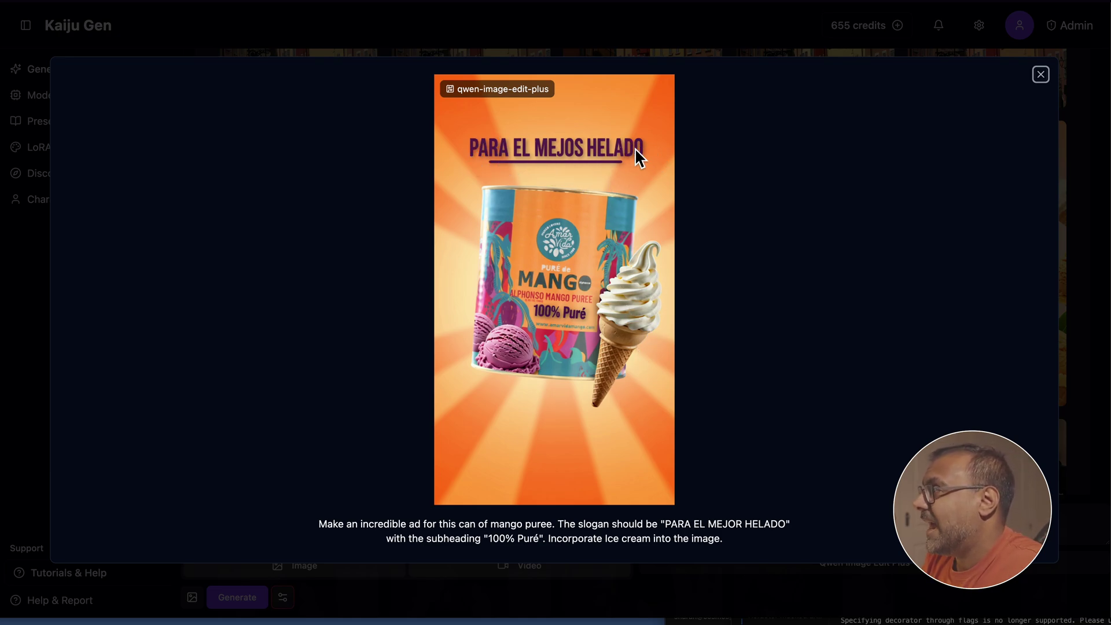
click(1040, 75)
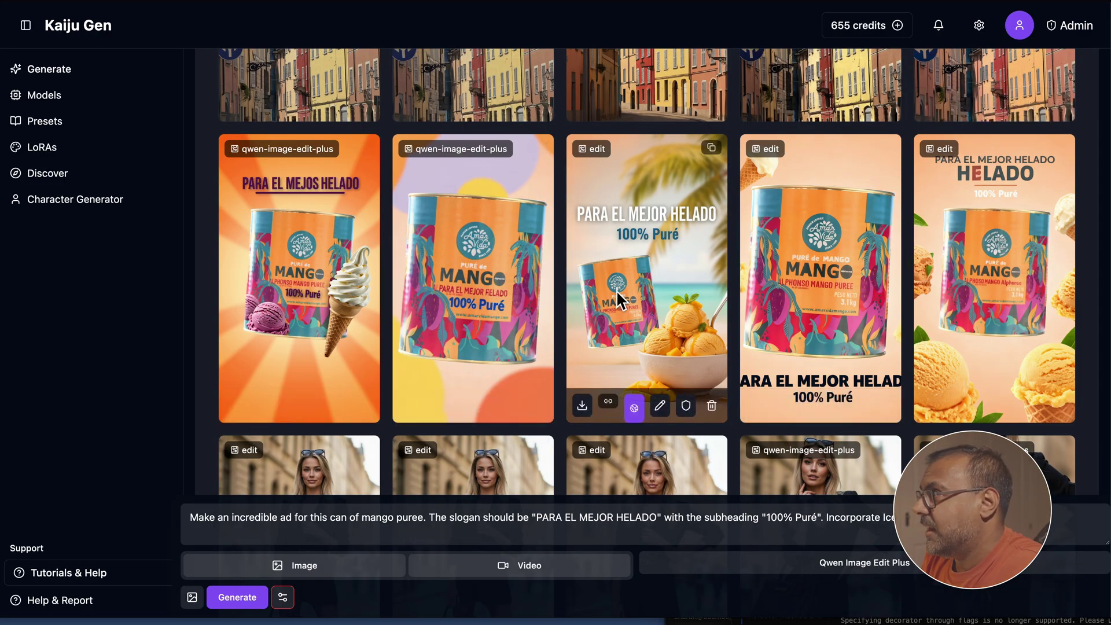
click(669, 252)
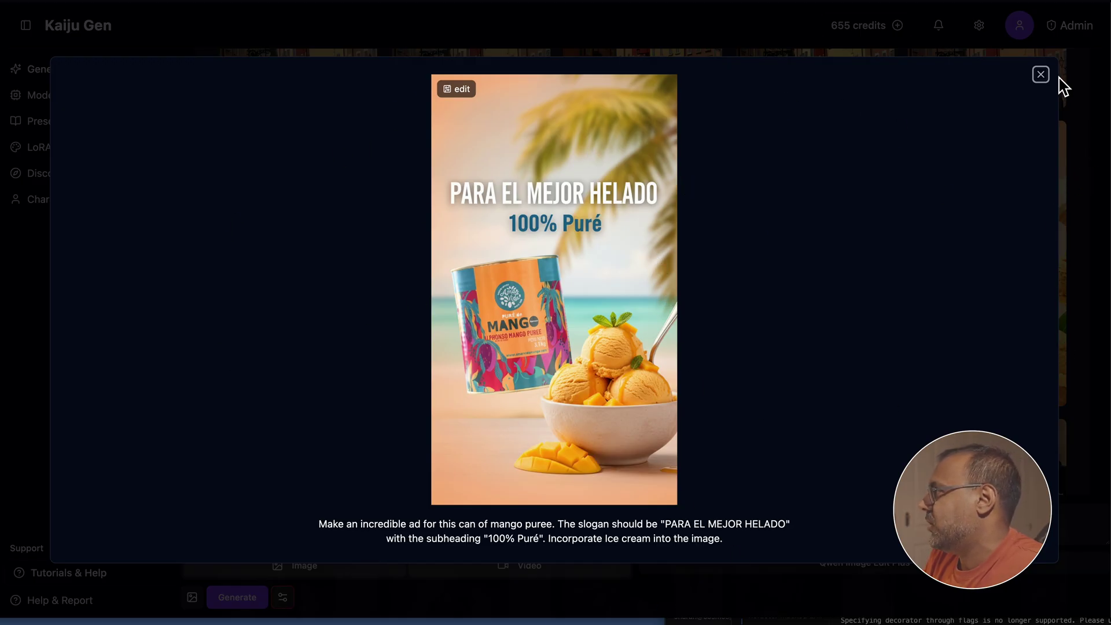
click(1041, 74)
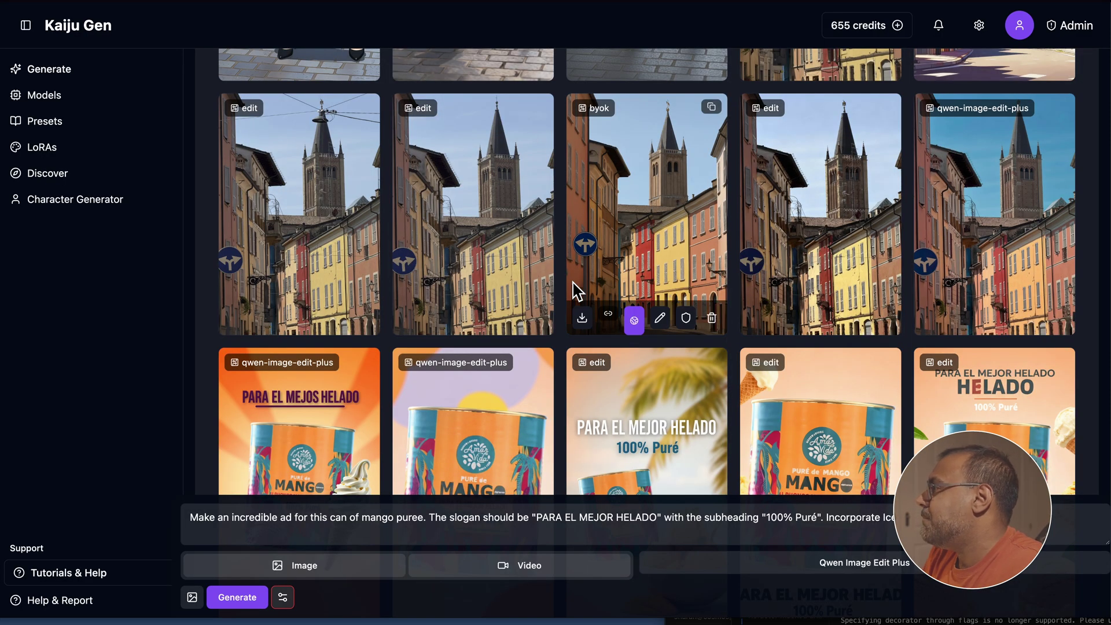
- Preview the original IMG_7022 street photo and open it in its own window
key(super+Tab)
key(space)
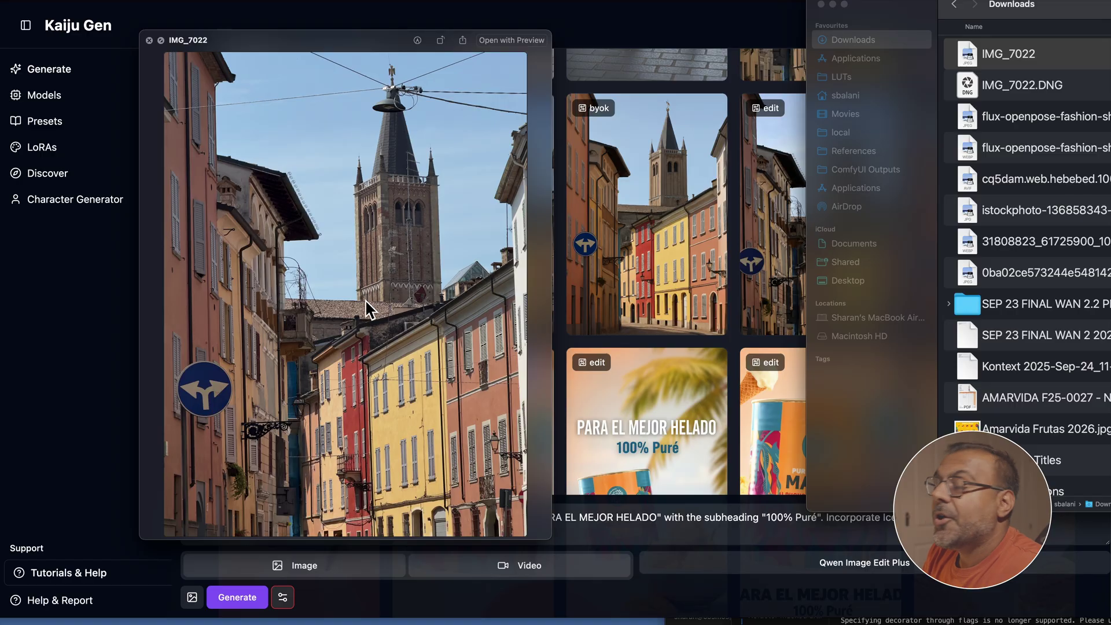
key(super+o)
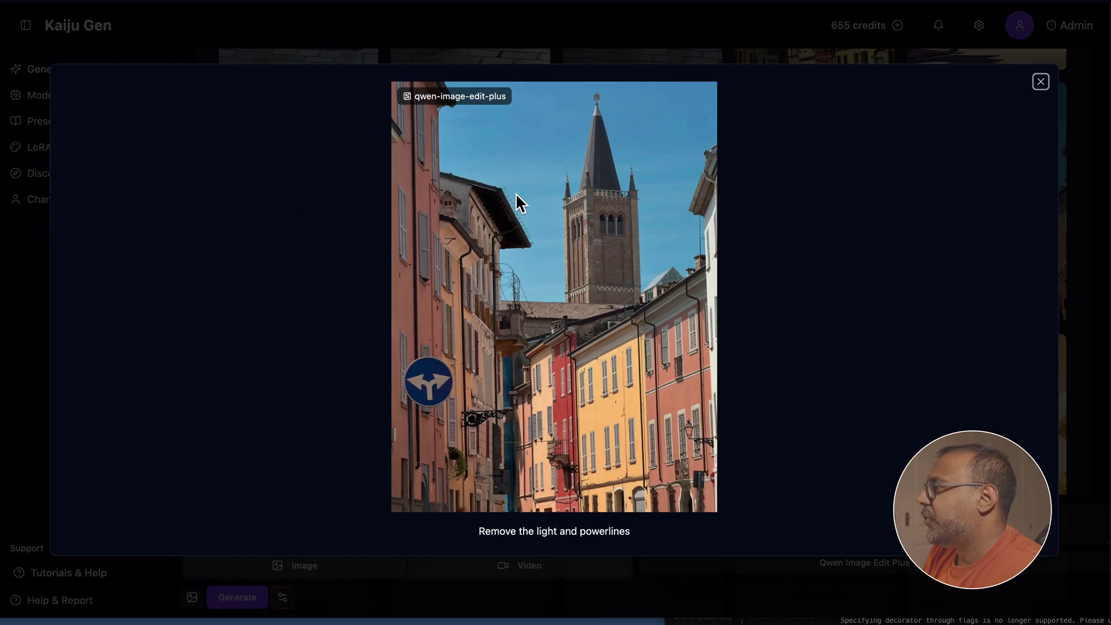
- Place the IMG_7022 window beside the browser and open the street edit result
key(super+Tab)
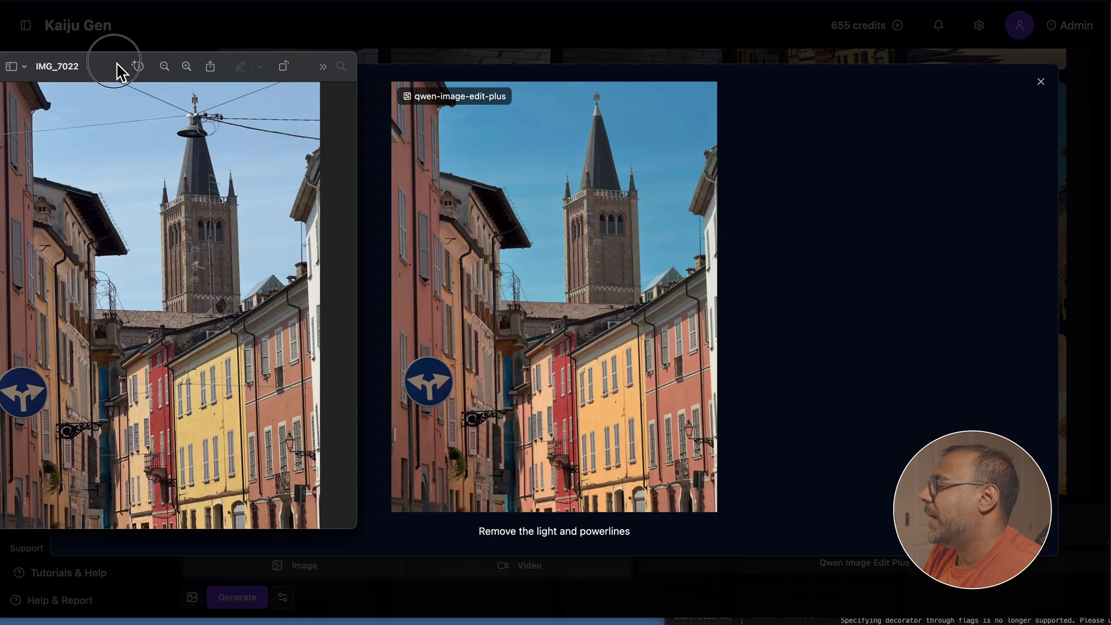
drag(116, 70, 136, 79)
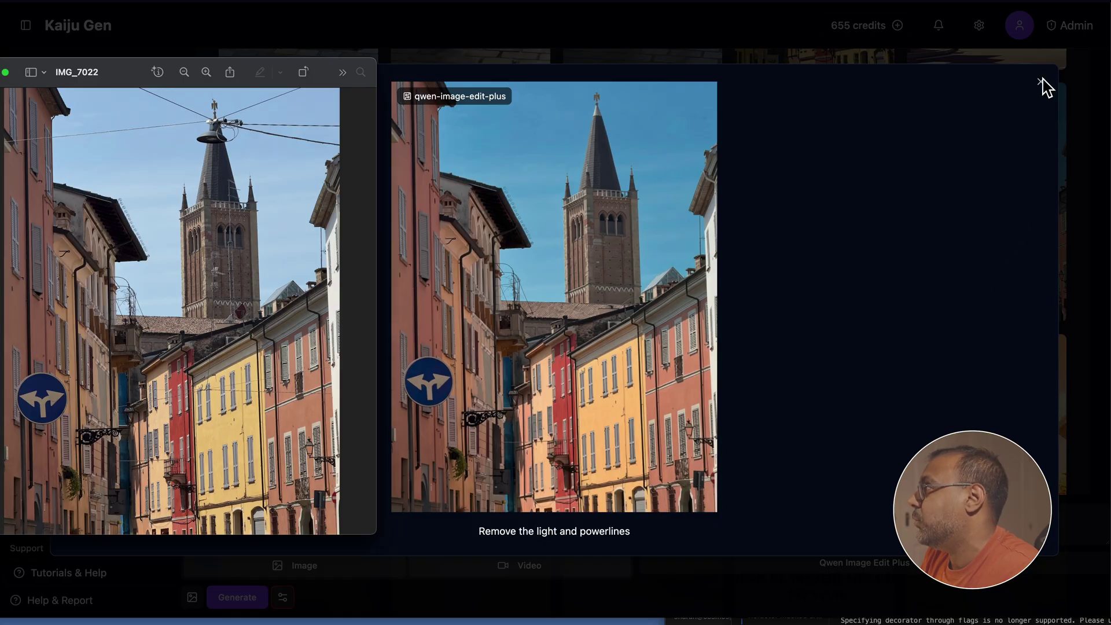
click(1065, 151)
key(Right)
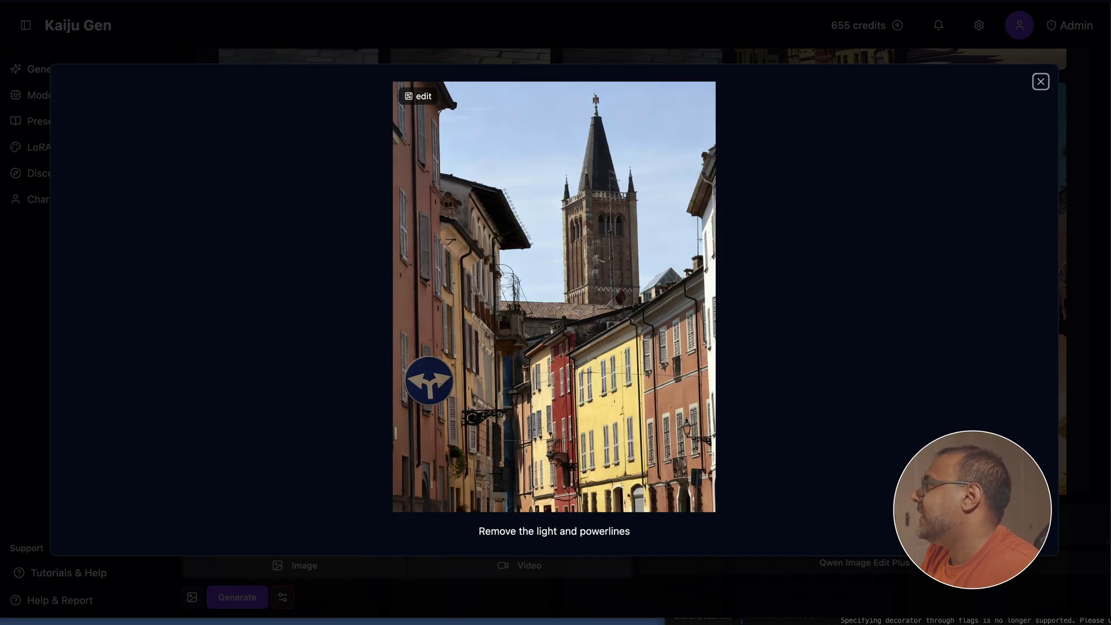
- Compare the byok street result against the original IMG_7022 photo
key(super+Tab)
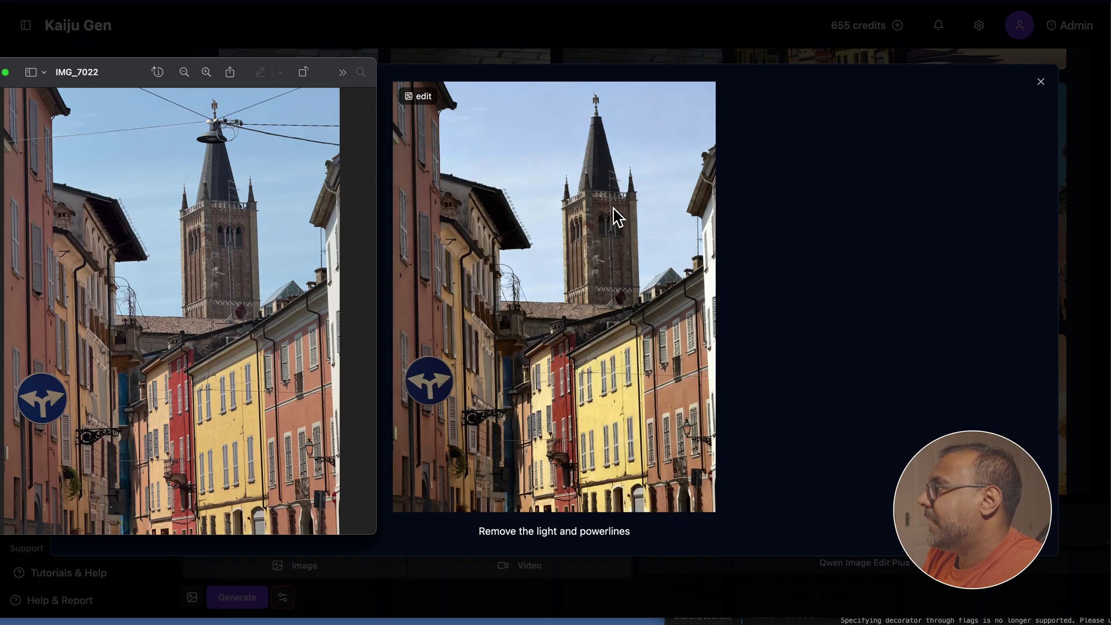
click(504, 315)
key(Left)
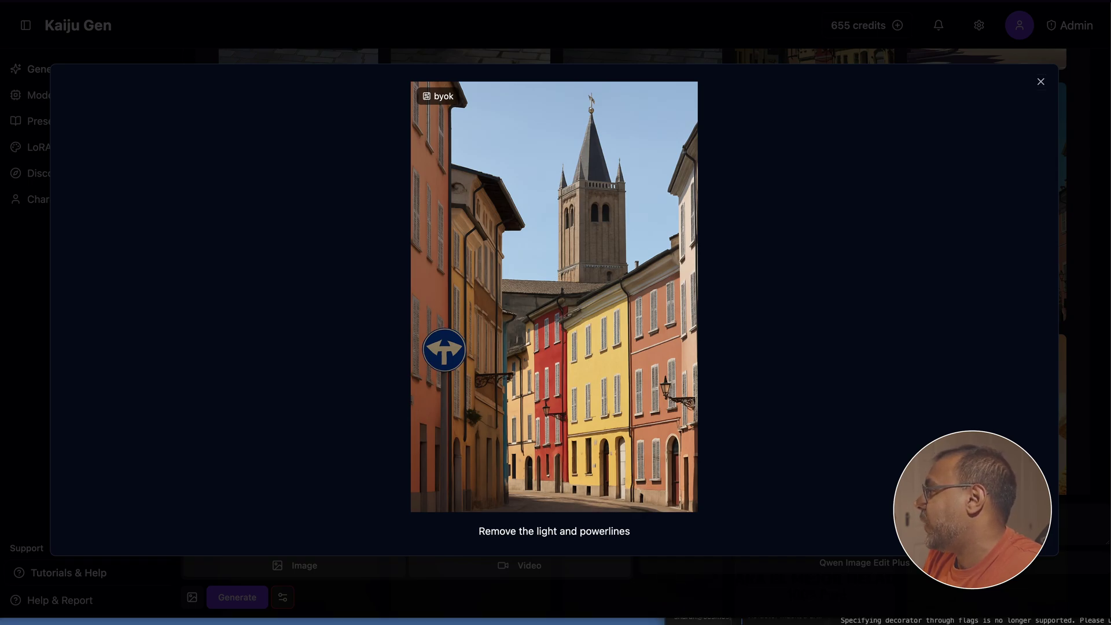
key(super+Tab)
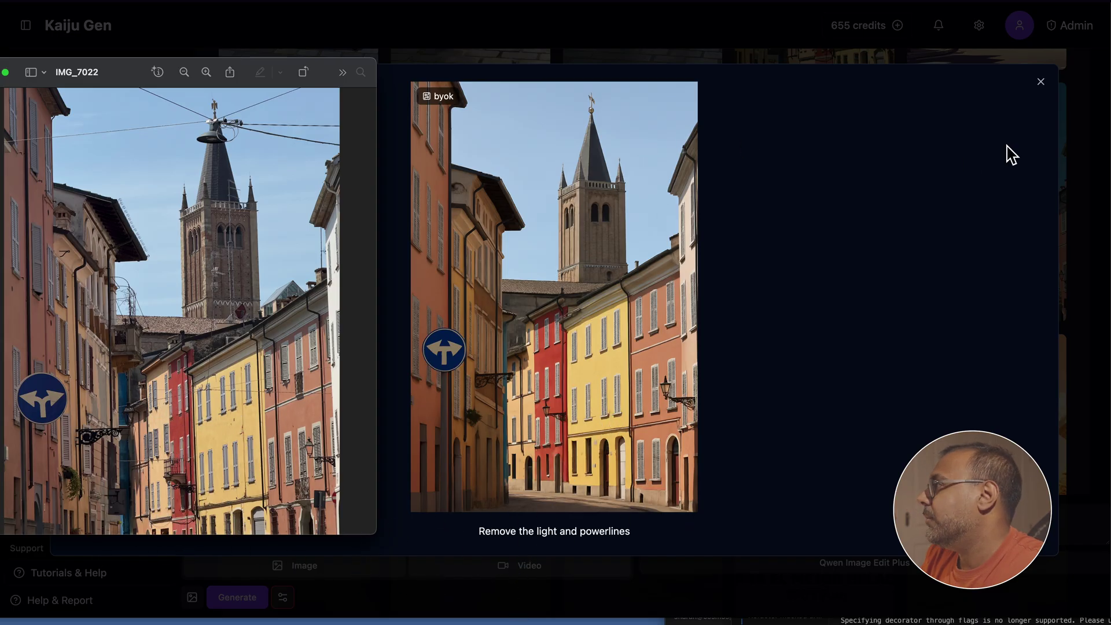
click(1041, 87)
- Compare the second edit street result with IMG_7022, then return to the gallery
click(1040, 81)
click(474, 190)
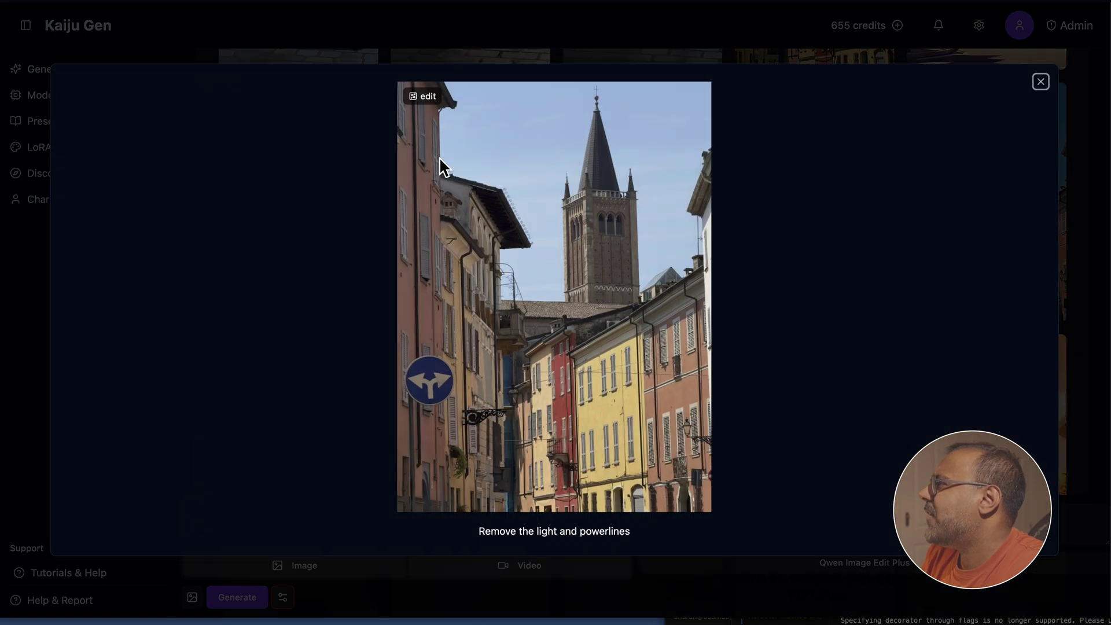
key(super+Tab)
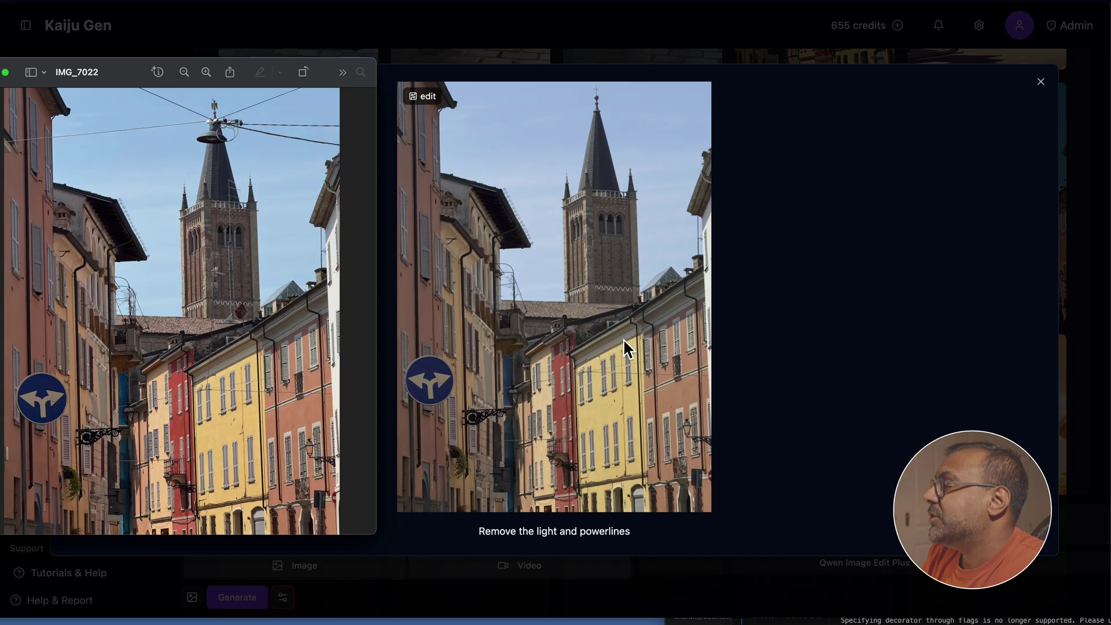
click(394, 481)
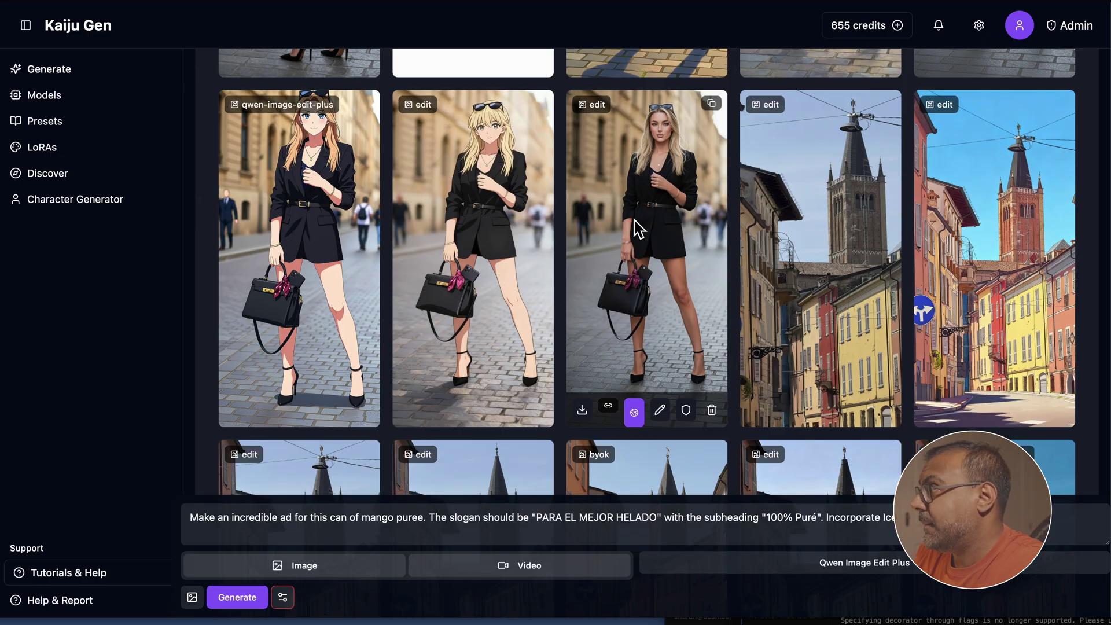
click(638, 228)
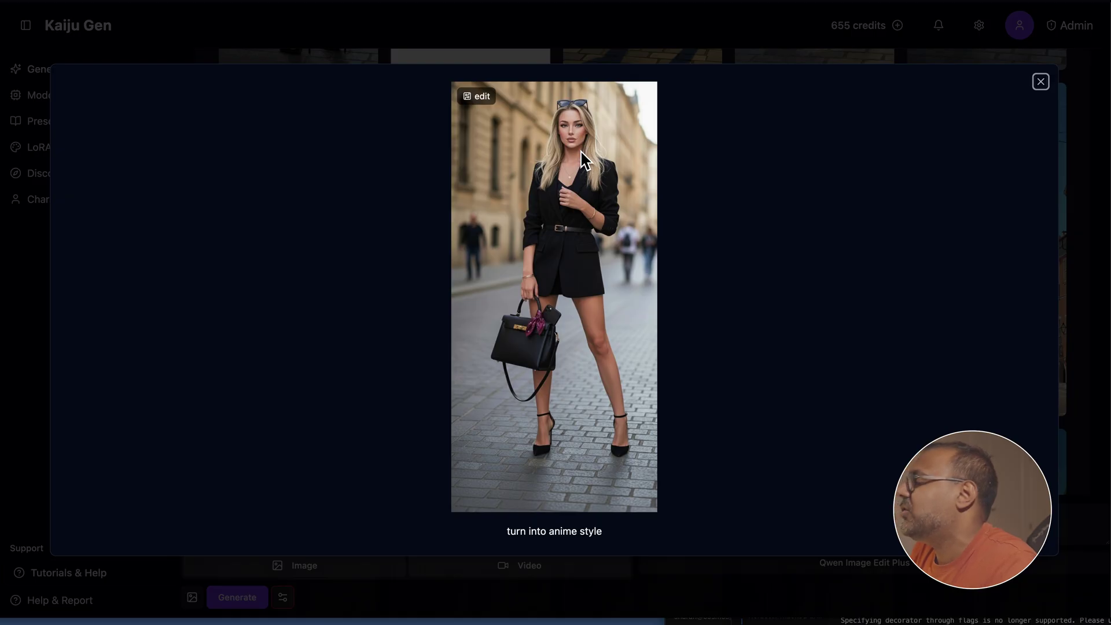
click(1041, 82)
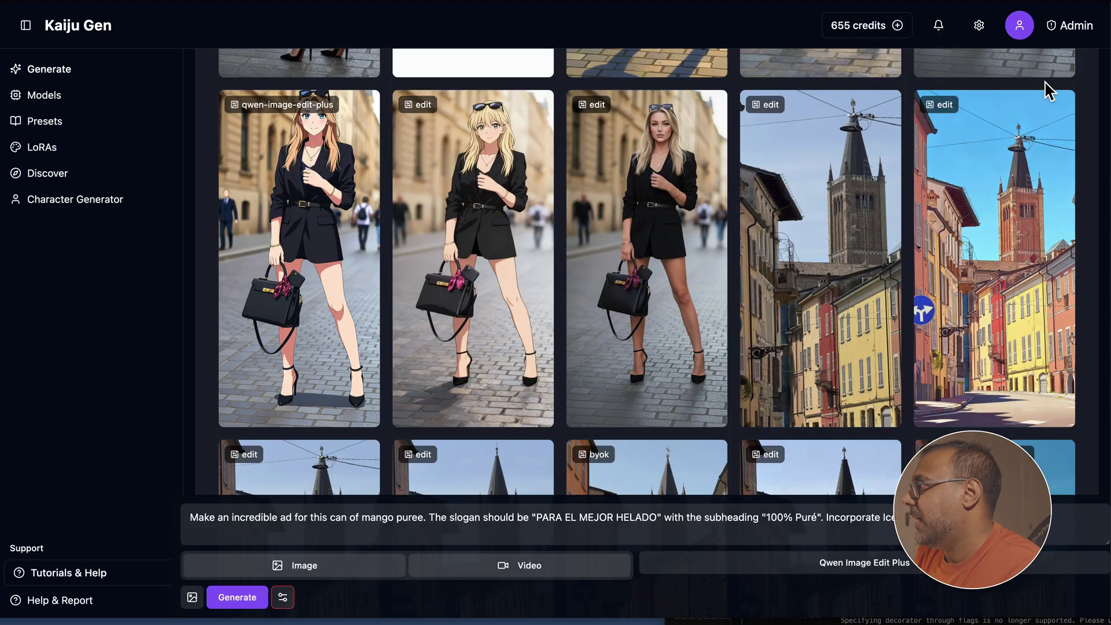
click(470, 200)
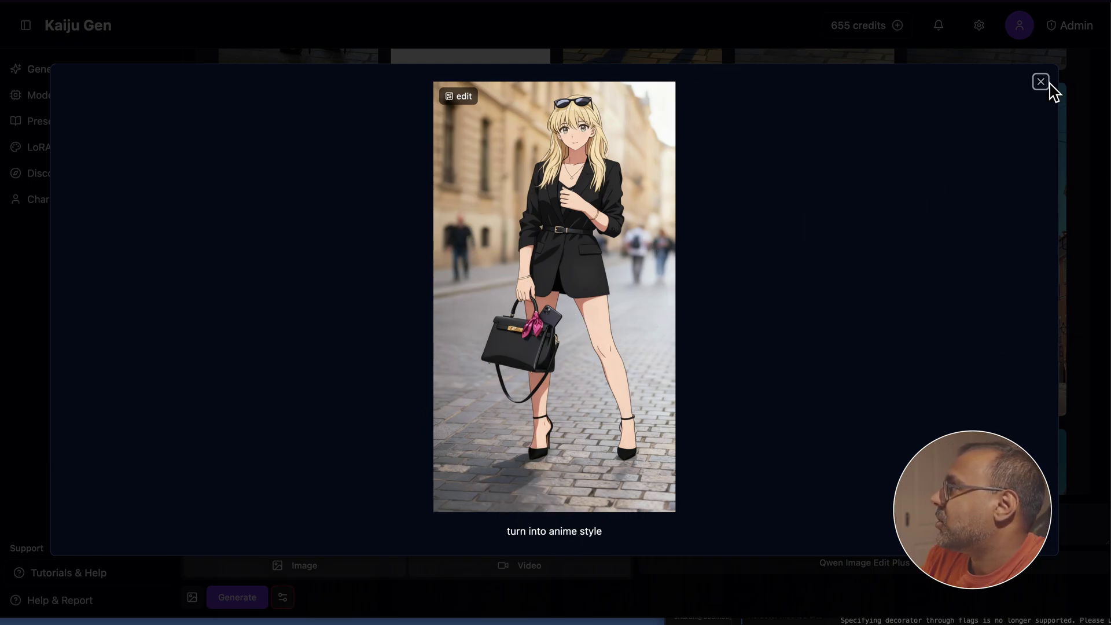
key(Right)
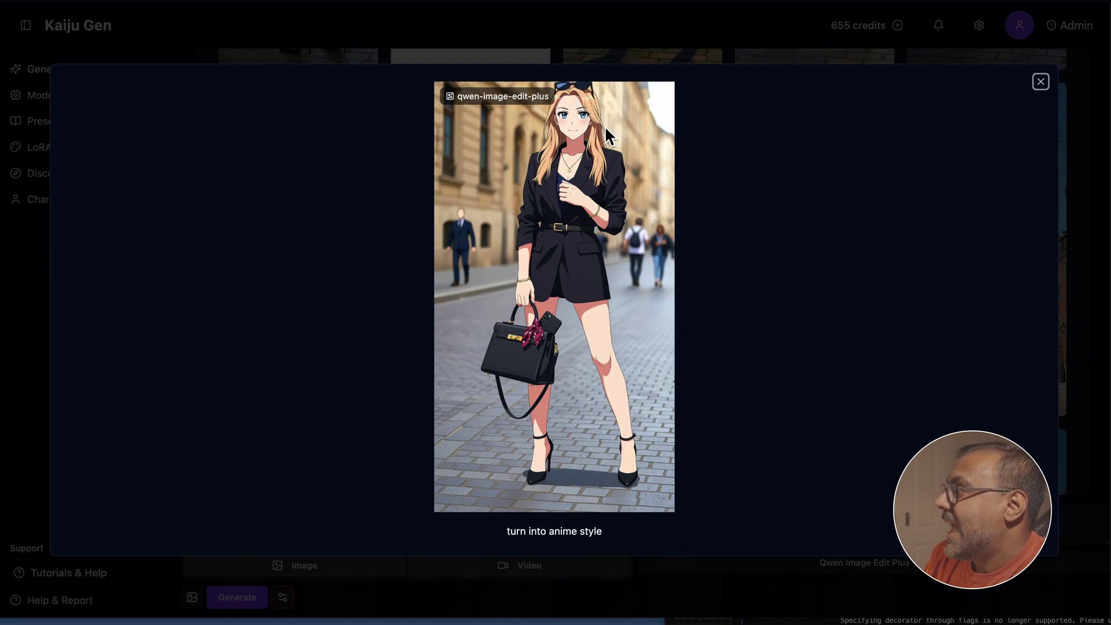
click(1042, 82)
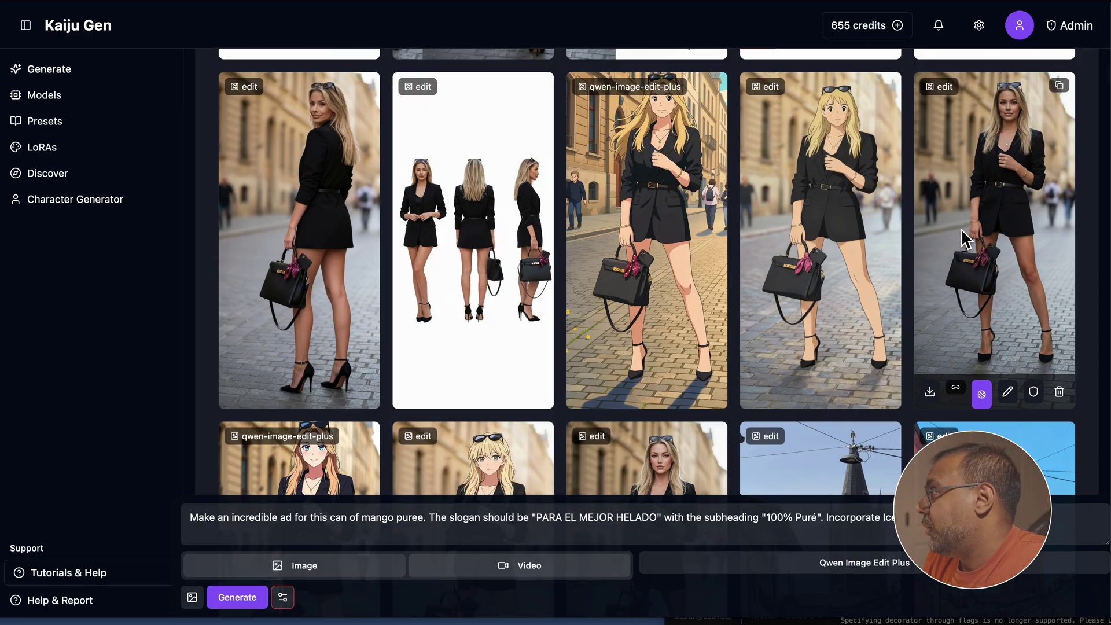
click(964, 180)
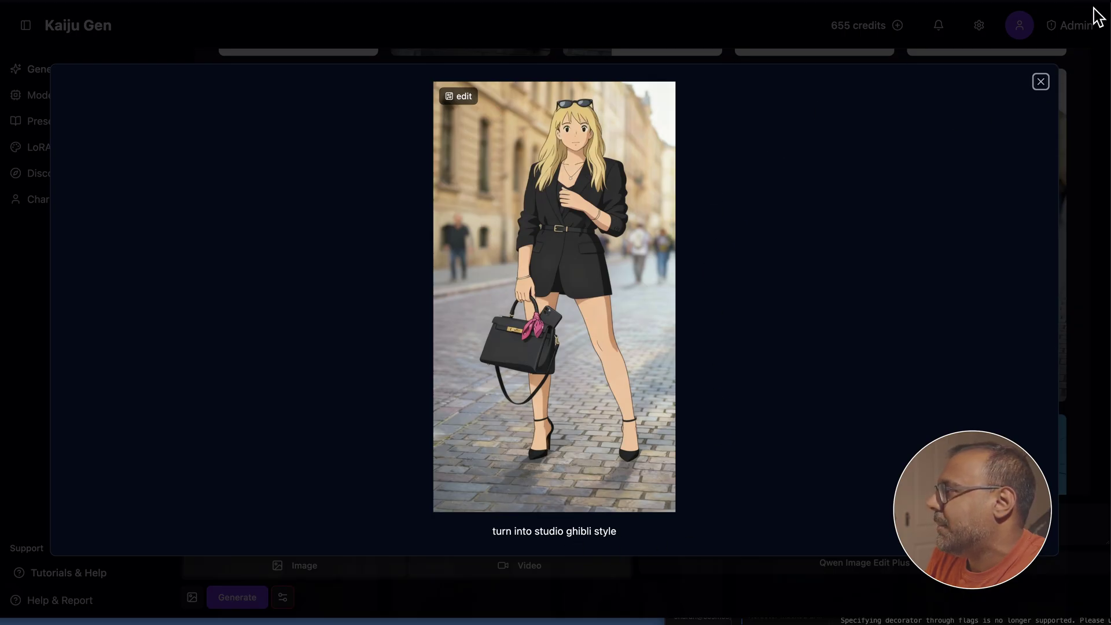
key(Right)
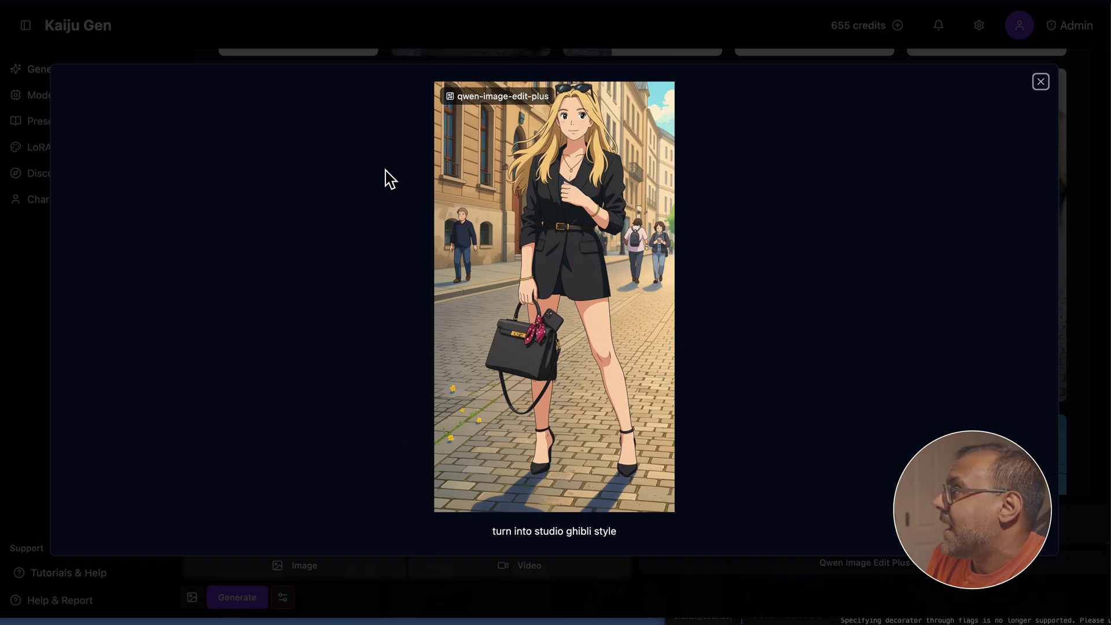
click(1041, 81)
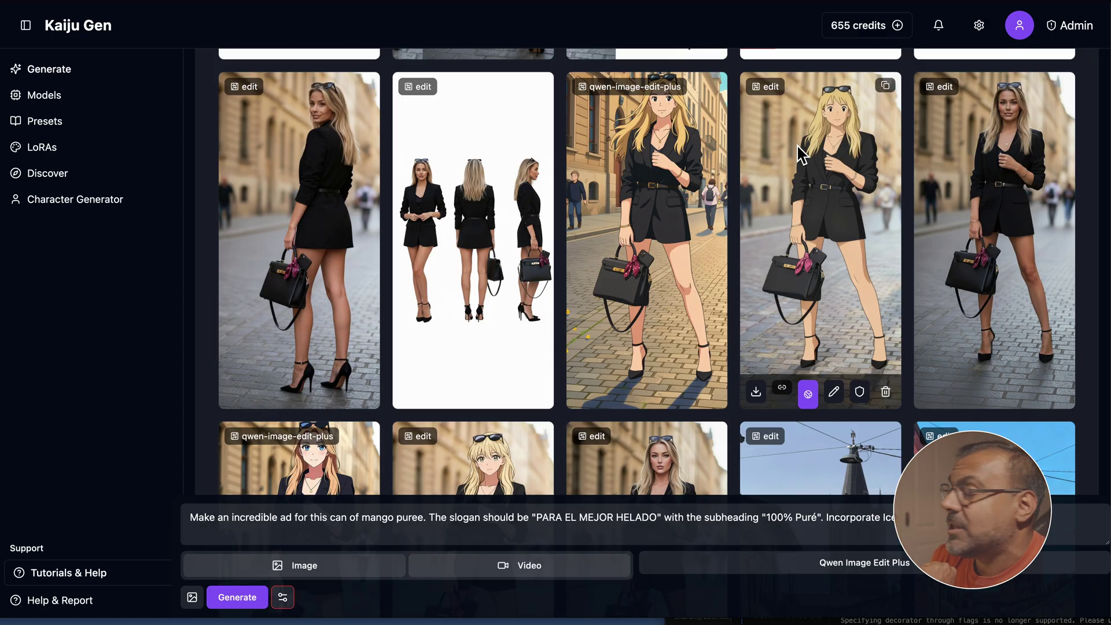
scroll(801, 153, up, 1)
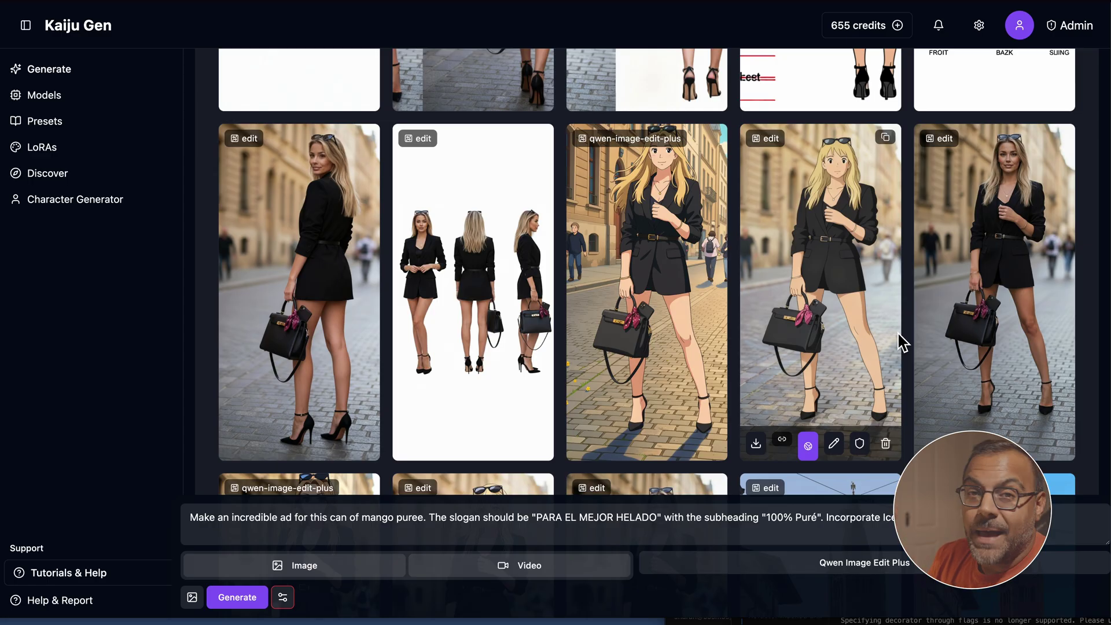
click(432, 310)
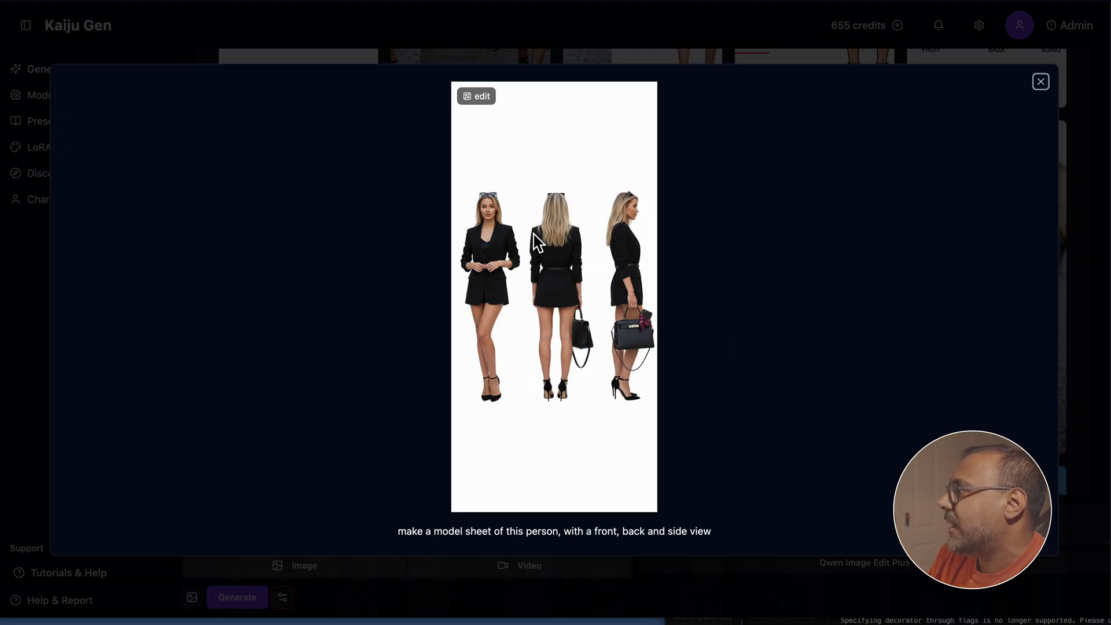
click(1041, 82)
click(817, 174)
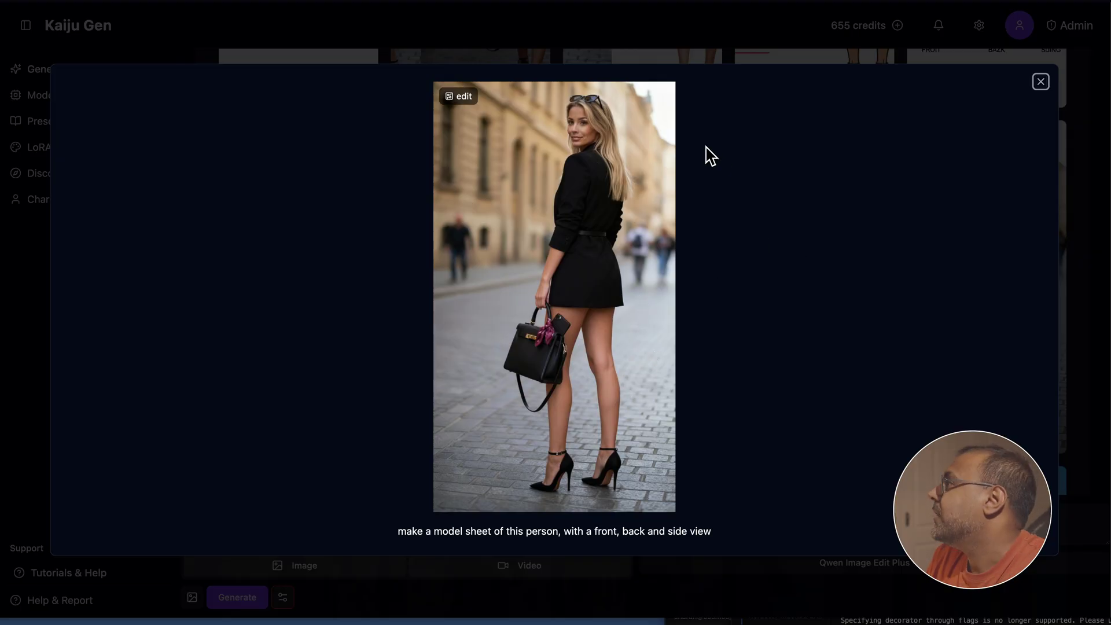
click(1041, 82)
click(985, 233)
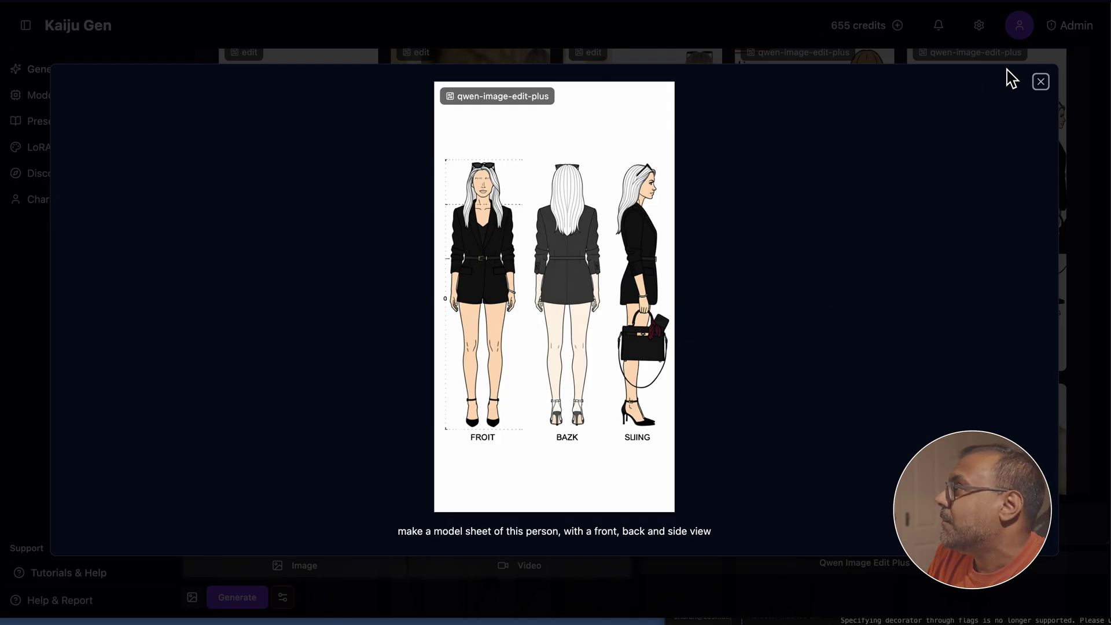
click(1041, 81)
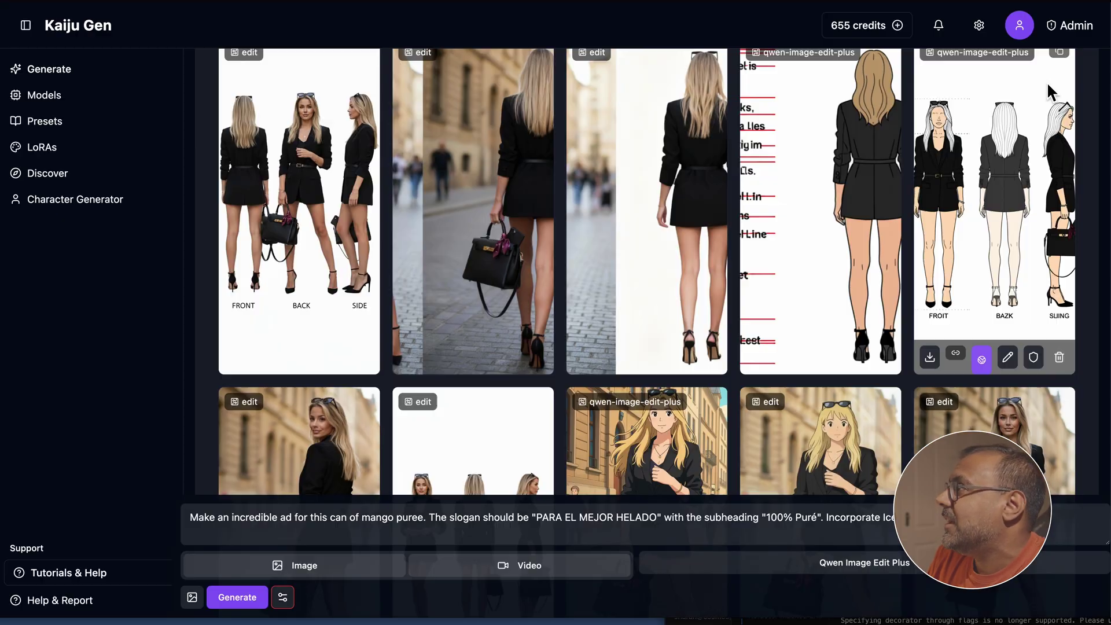
click(943, 197)
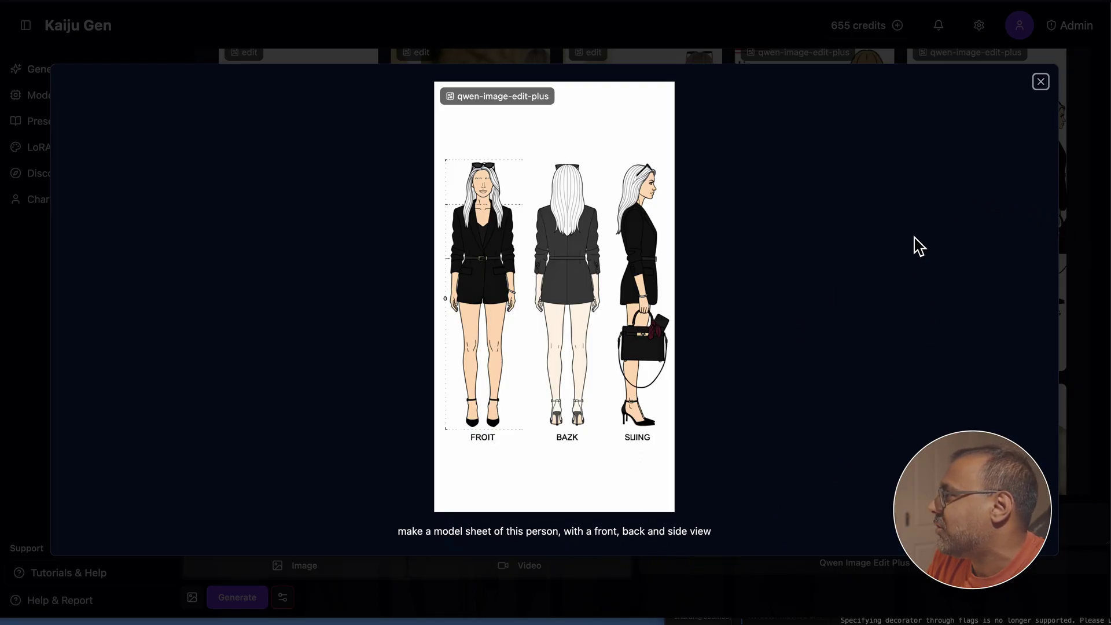
click(1041, 82)
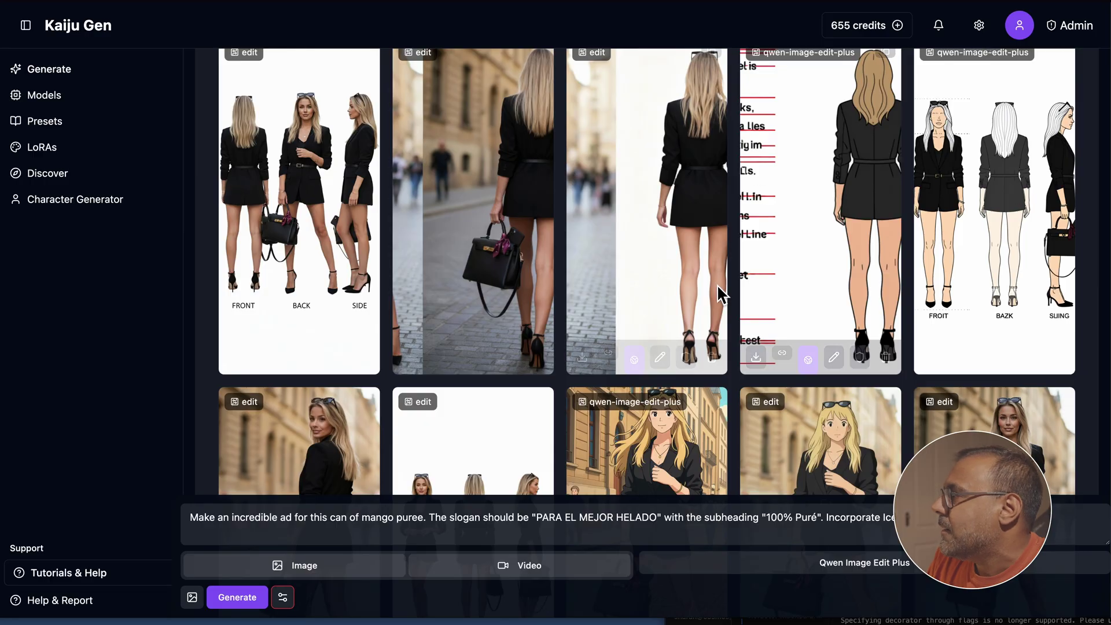
click(810, 129)
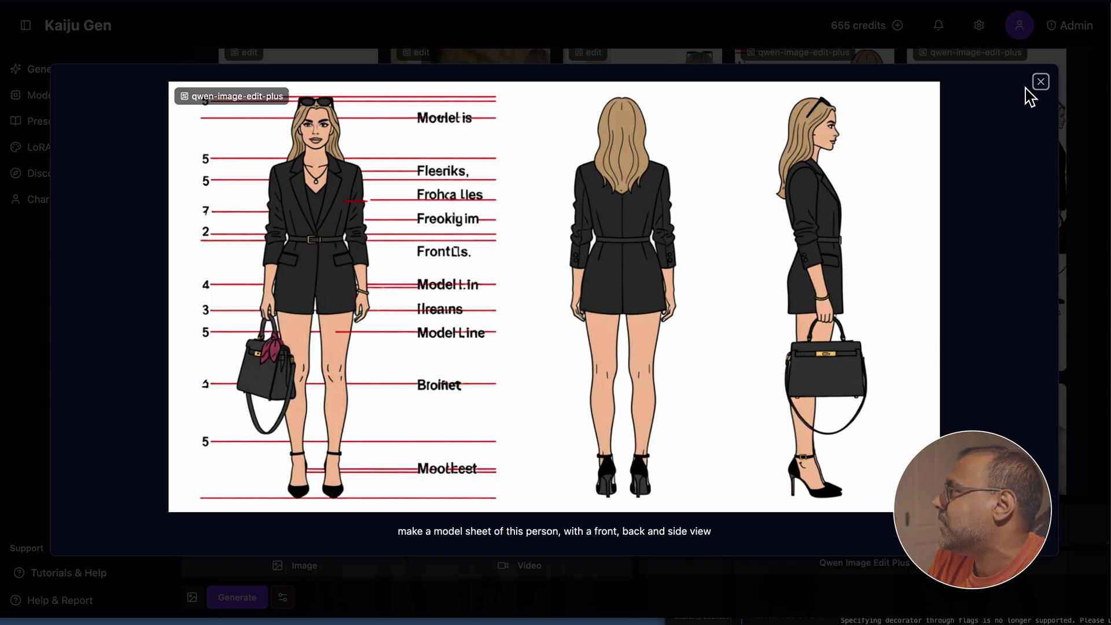
key(Left)
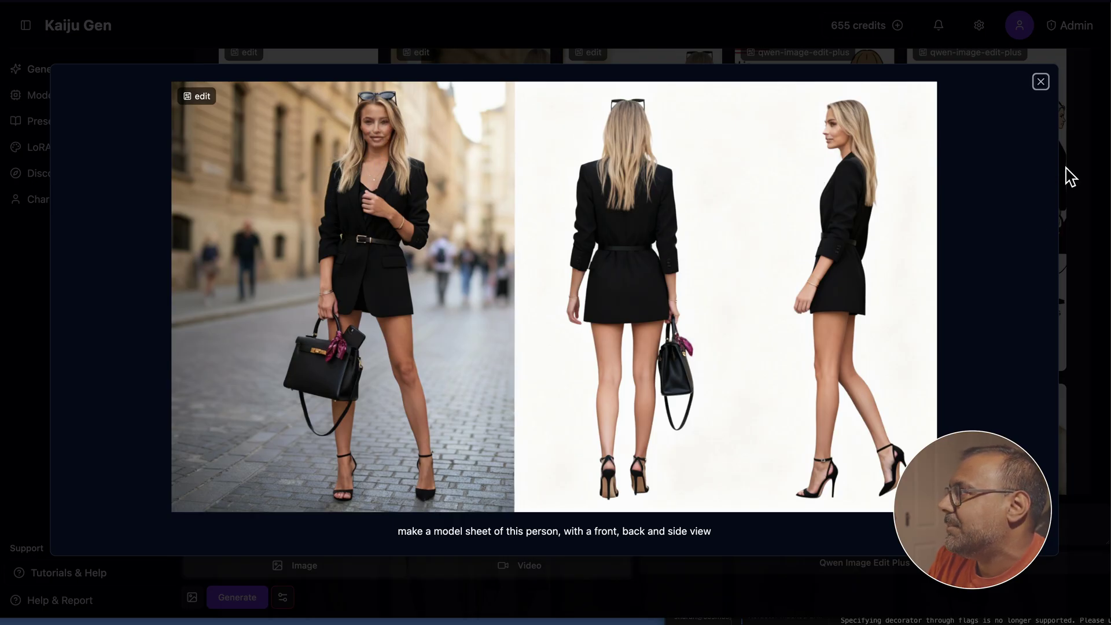
click(1041, 82)
click(549, 222)
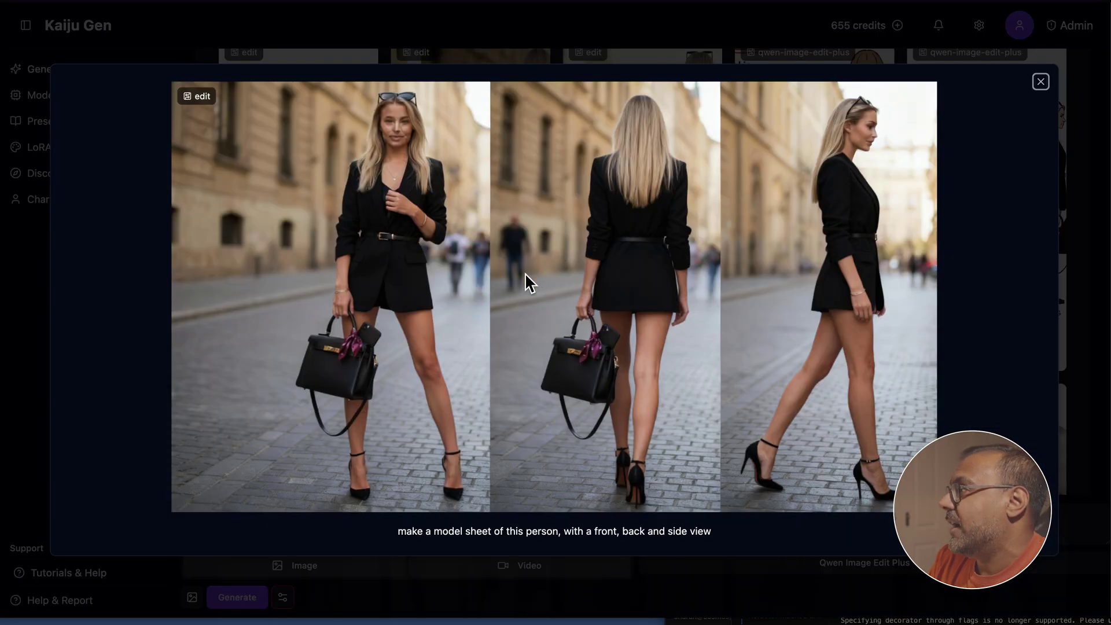
click(1042, 82)
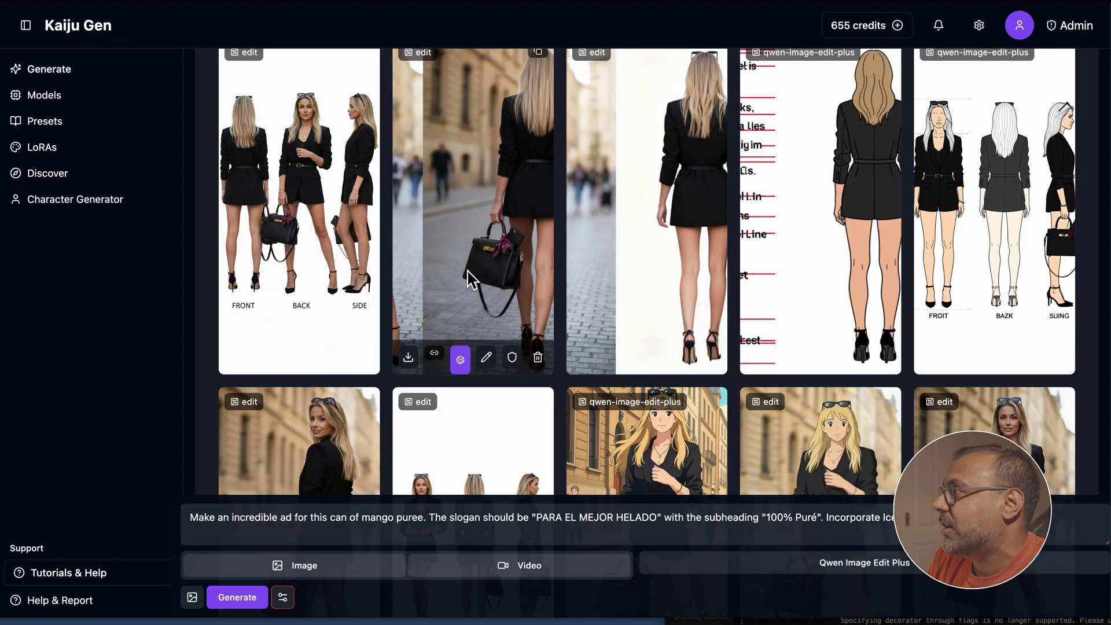
click(295, 149)
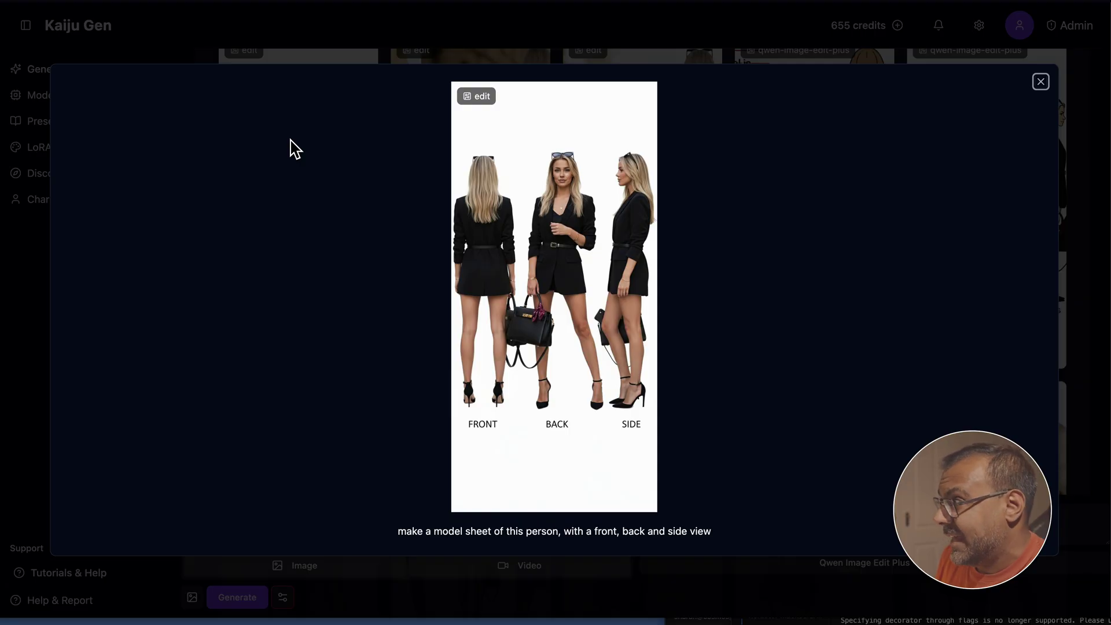
click(1041, 81)
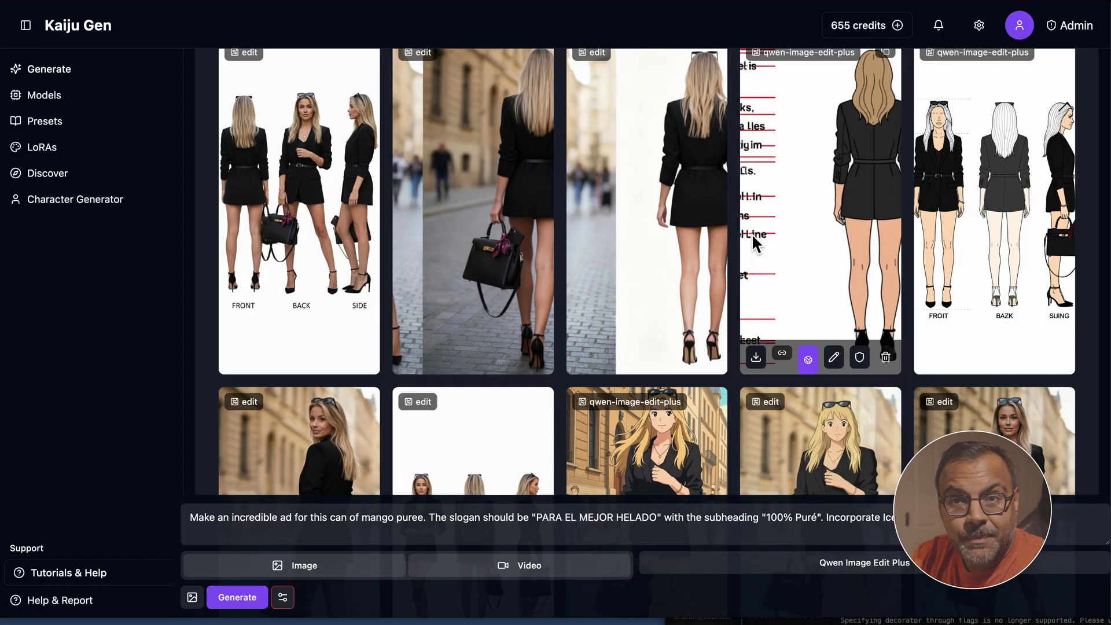